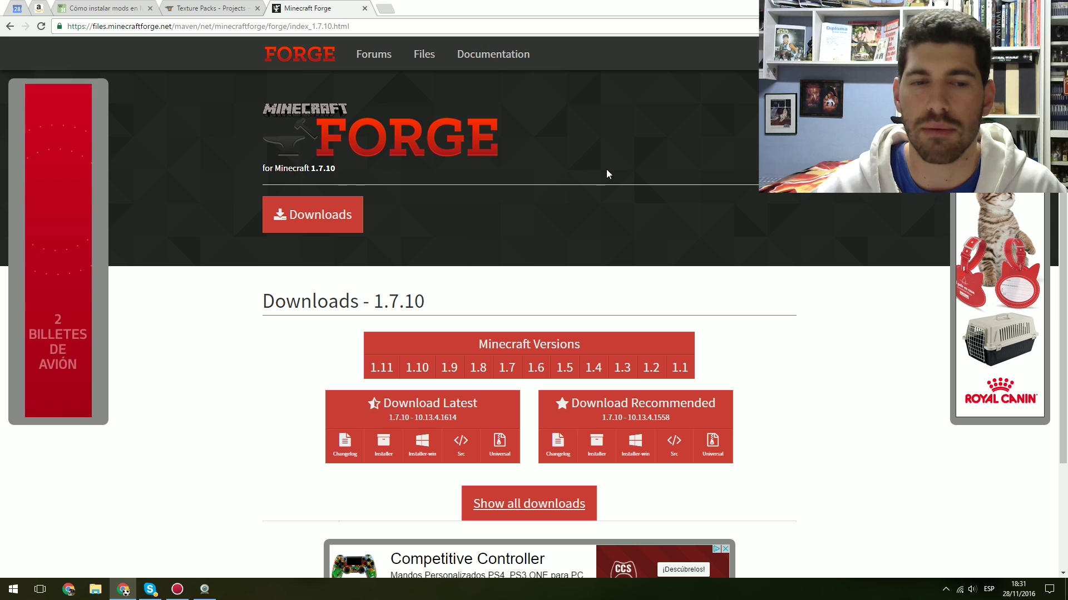
- Download the recommended Forge installer for Minecraft 1.7.10, keep the file despite the warning, and select it in the Descargas folder
{"action": "left_click", "coordinate": [313, 215]}
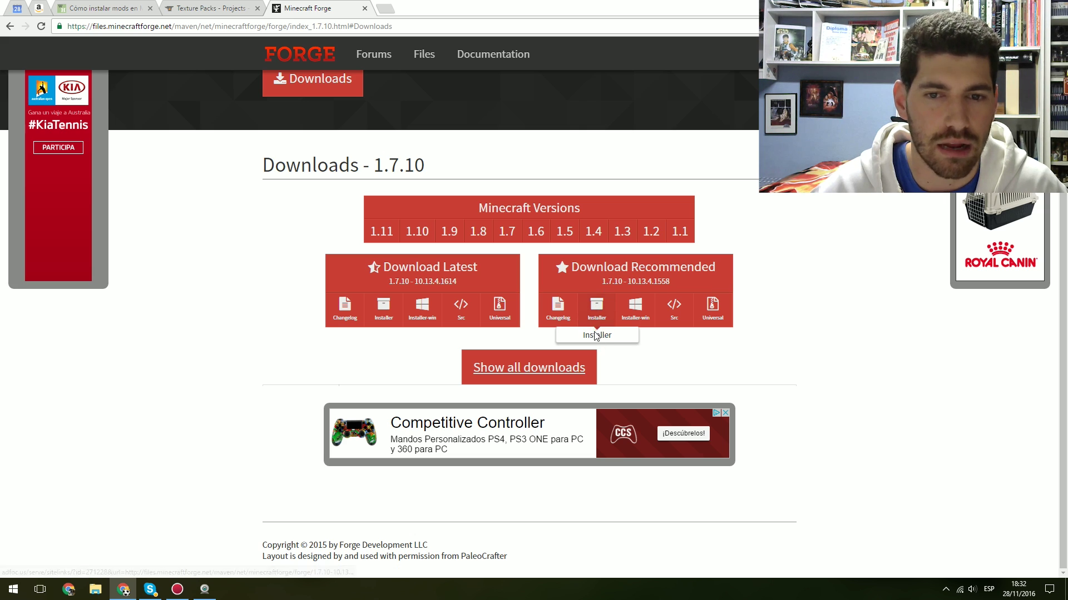
{"action": "left_click", "coordinate": [596, 311]}
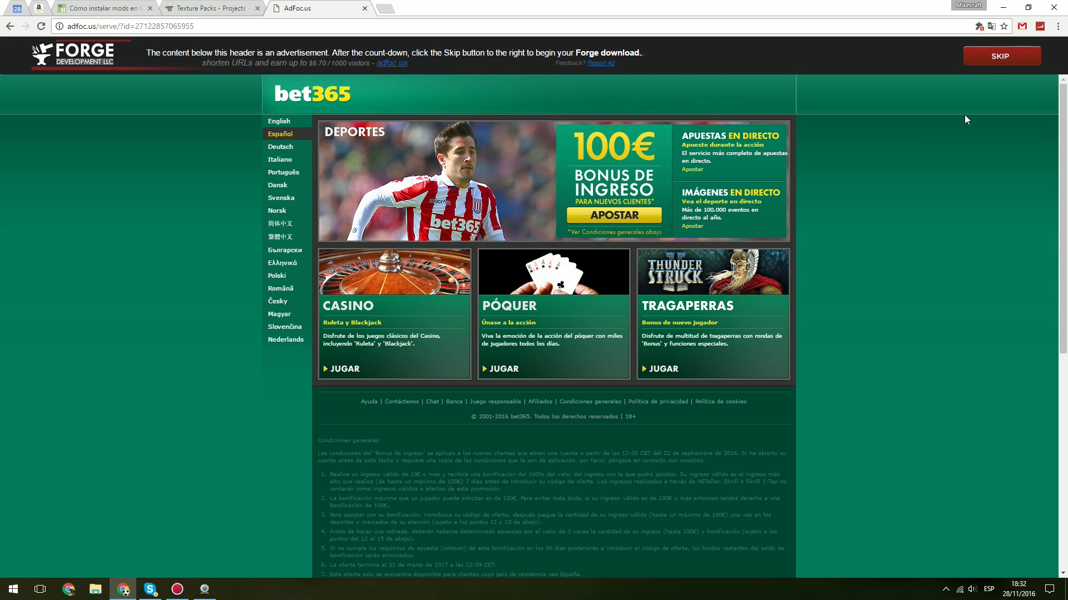
{"action": "left_click", "coordinate": [992, 58]}
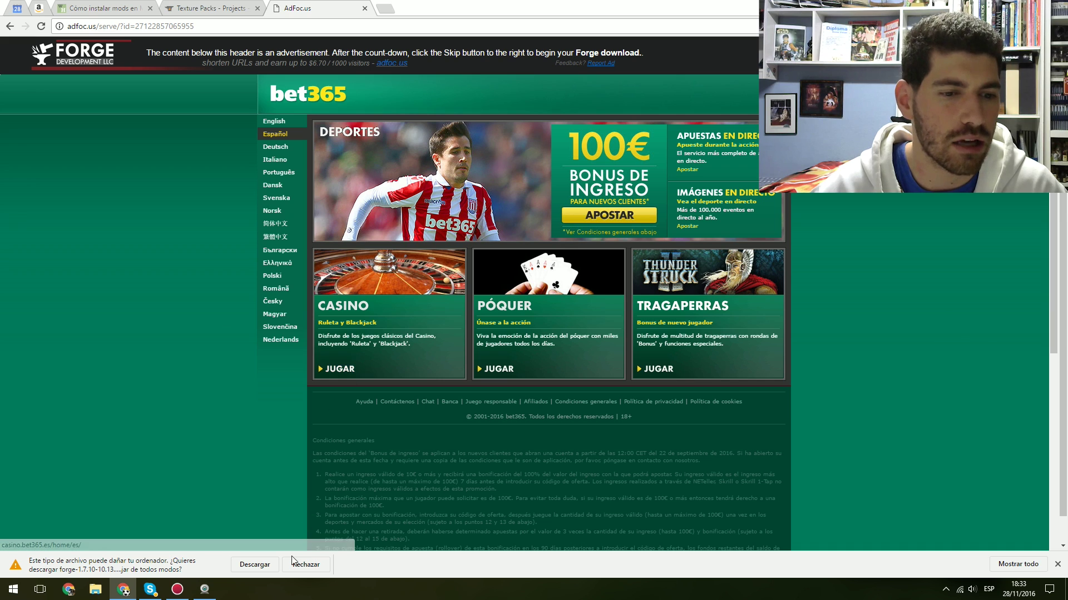
{"action": "left_click", "coordinate": [255, 565]}
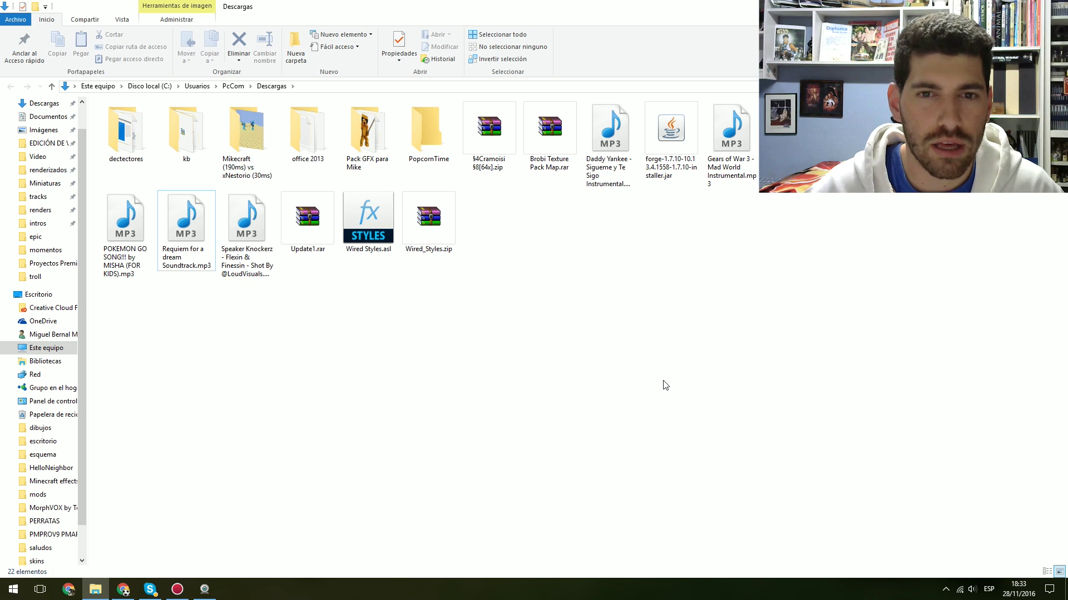
{"action": "left_click", "coordinate": [672, 125]}
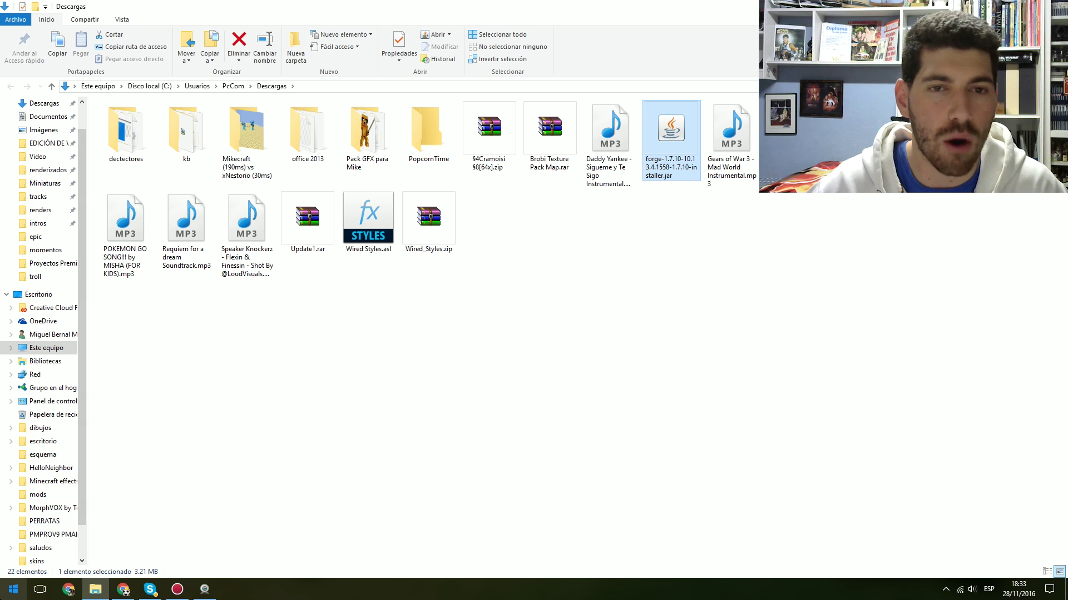
- Search the system for %appdata% and open the Roaming folder
{"action": "left_click", "coordinate": [13, 589]}
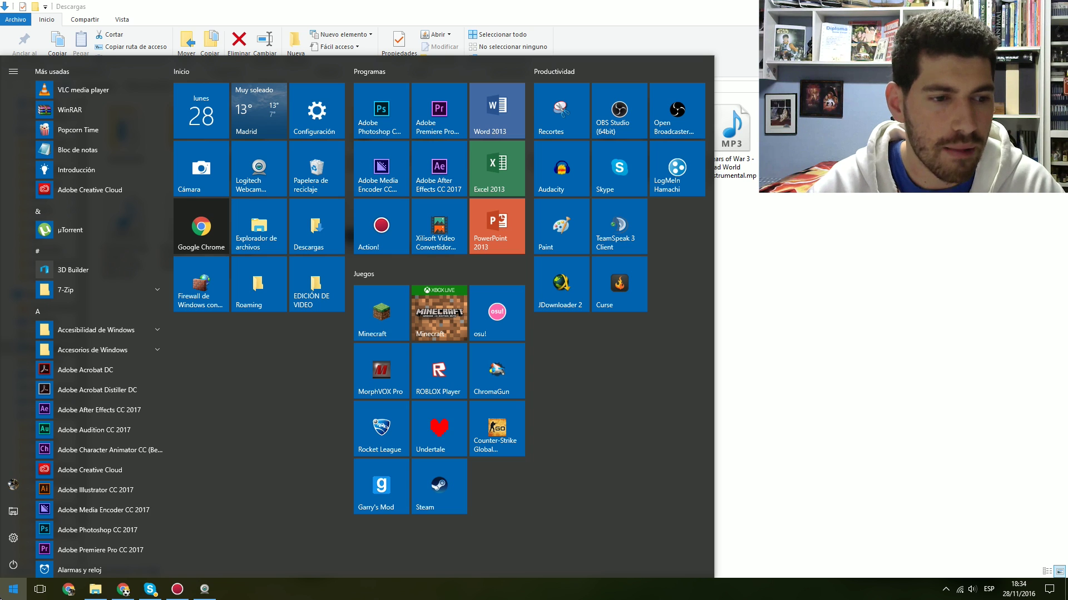
{"action": "type", "text": "%"}
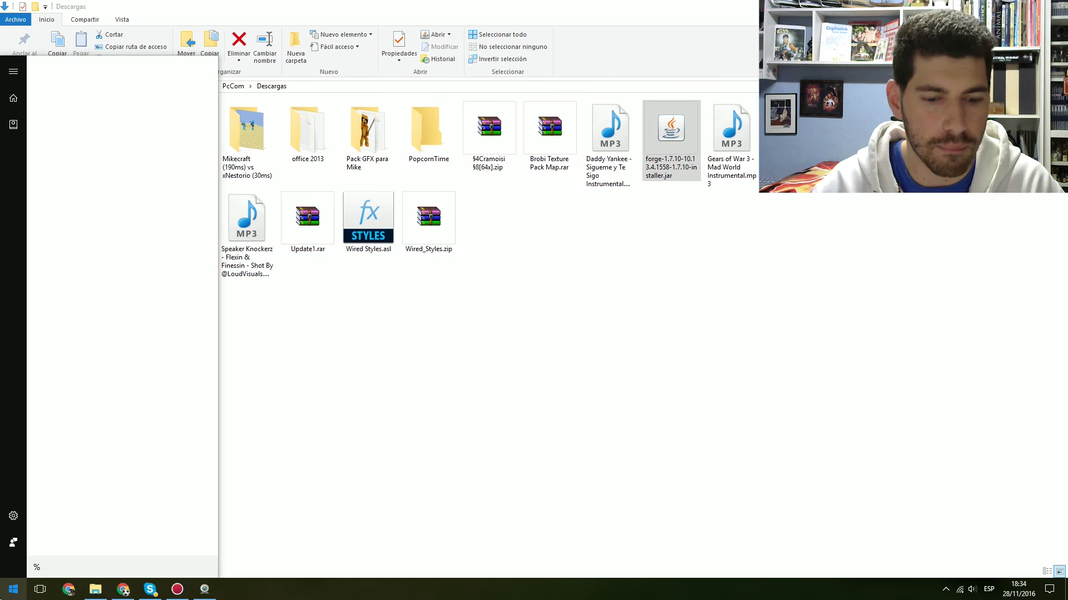
{"action": "type", "text": "appdata"}
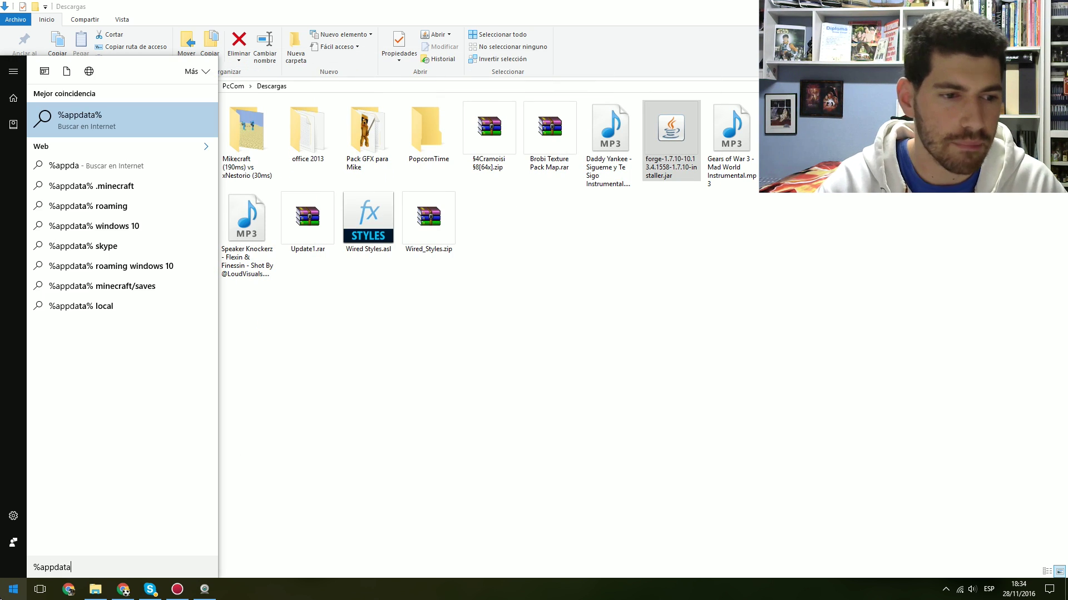
{"action": "type", "text": "%"}
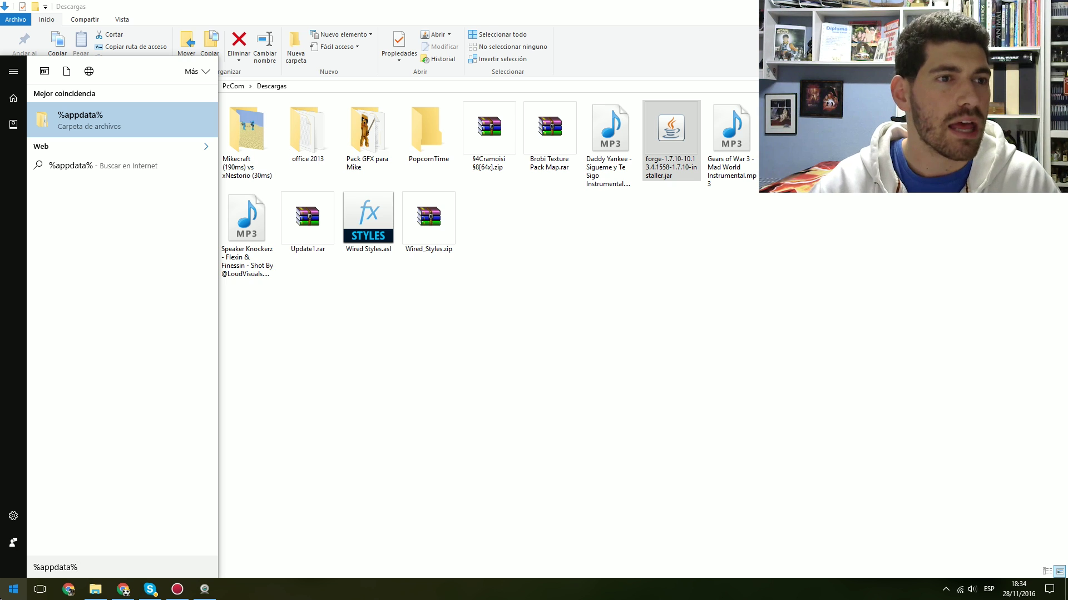
{"action": "left_click", "coordinate": [74, 123]}
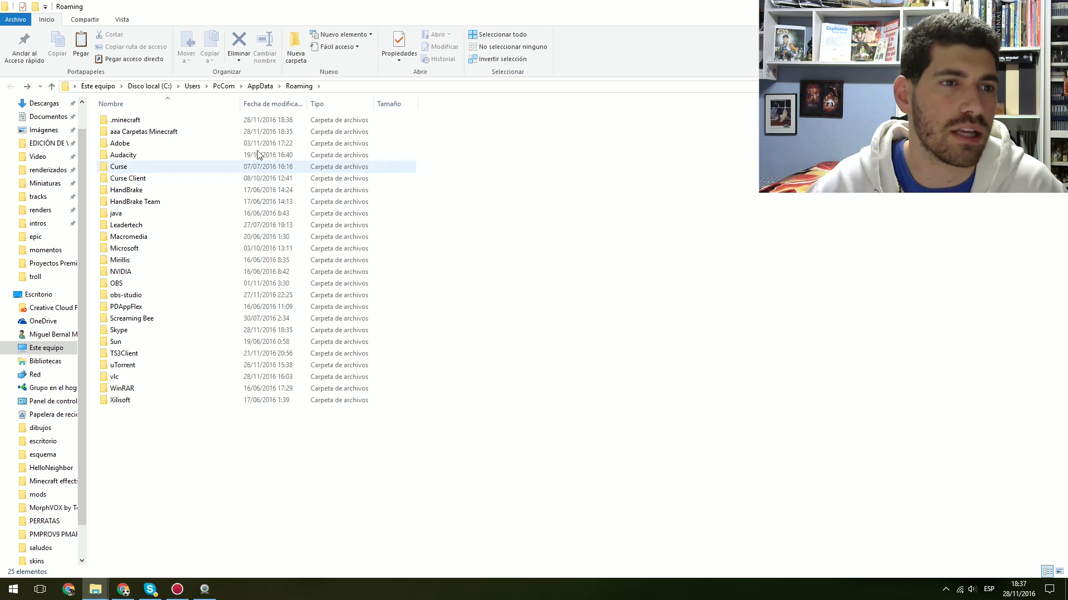
- Copy the .minecraft folder from Roaming into the aaa Carpetas Minecraft folder as a backup
{"action": "right_click", "coordinate": [130, 122]}
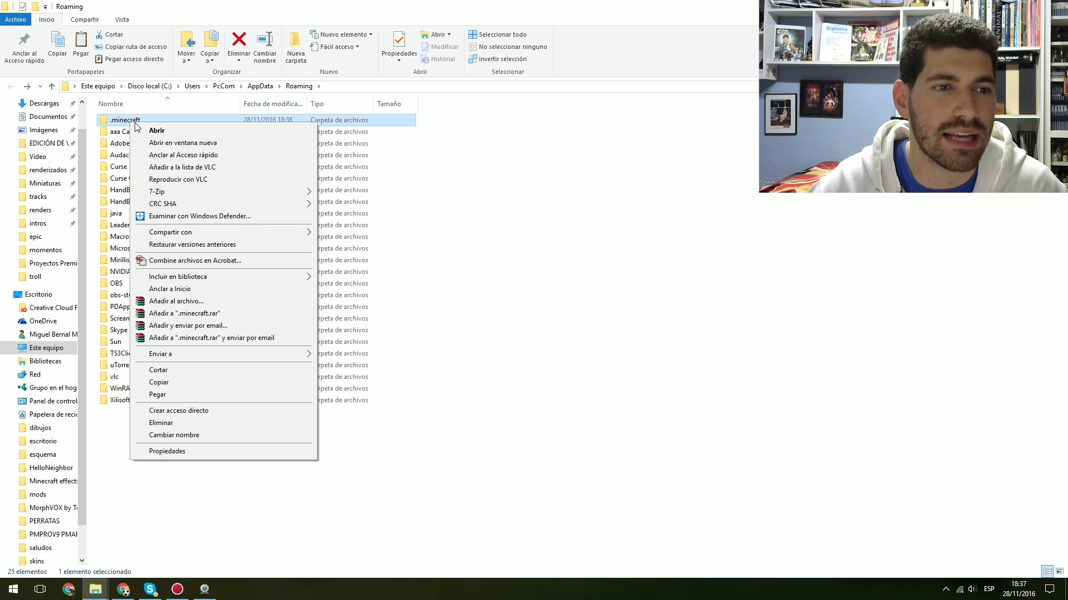
{"action": "left_click", "coordinate": [179, 383]}
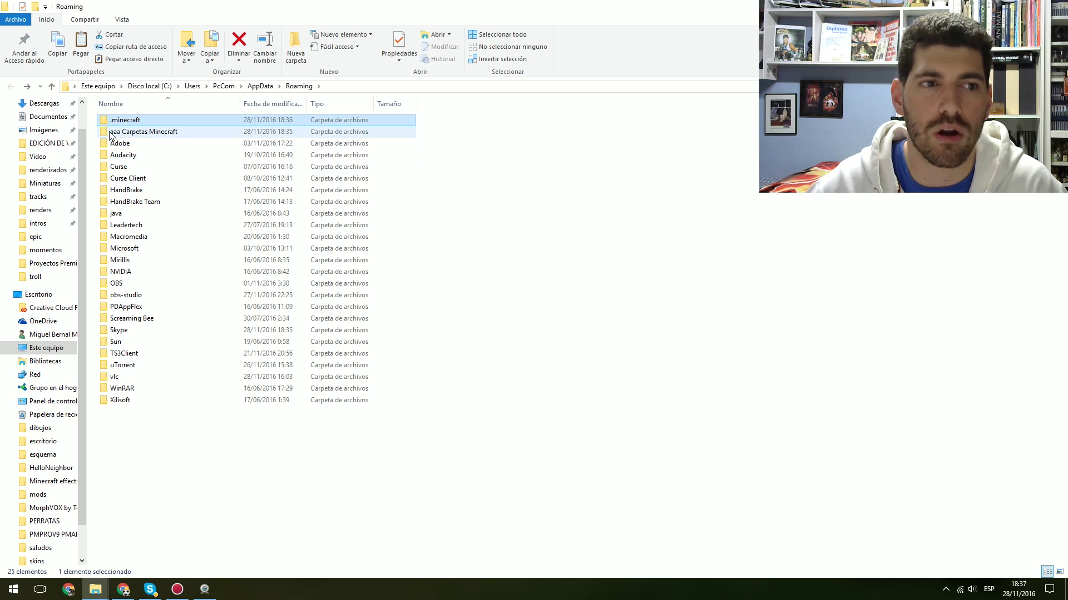
{"action": "mouse_move", "coordinate": [147, 138]}
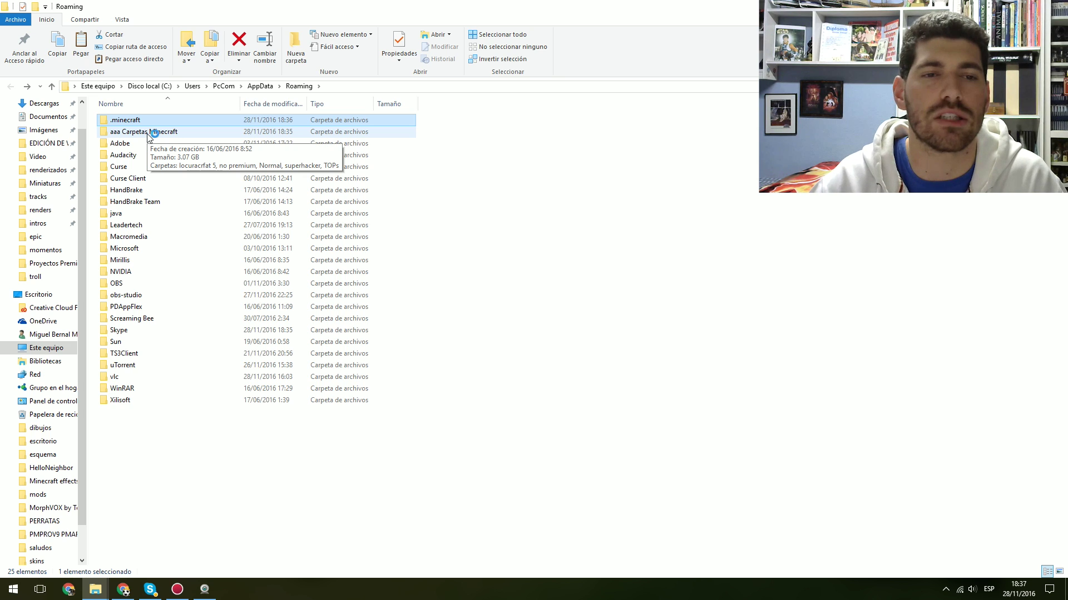
{"action": "left_click", "coordinate": [148, 134]}
{"action": "double_click", "coordinate": [148, 135]}
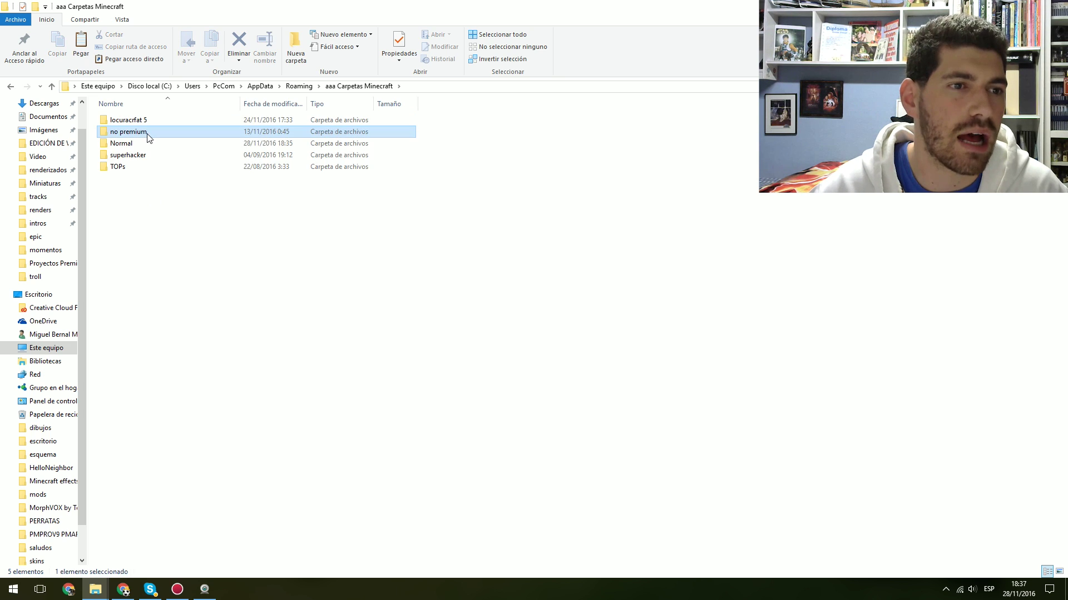
{"action": "right_click", "coordinate": [123, 187]}
{"action": "left_click", "coordinate": [164, 264]}
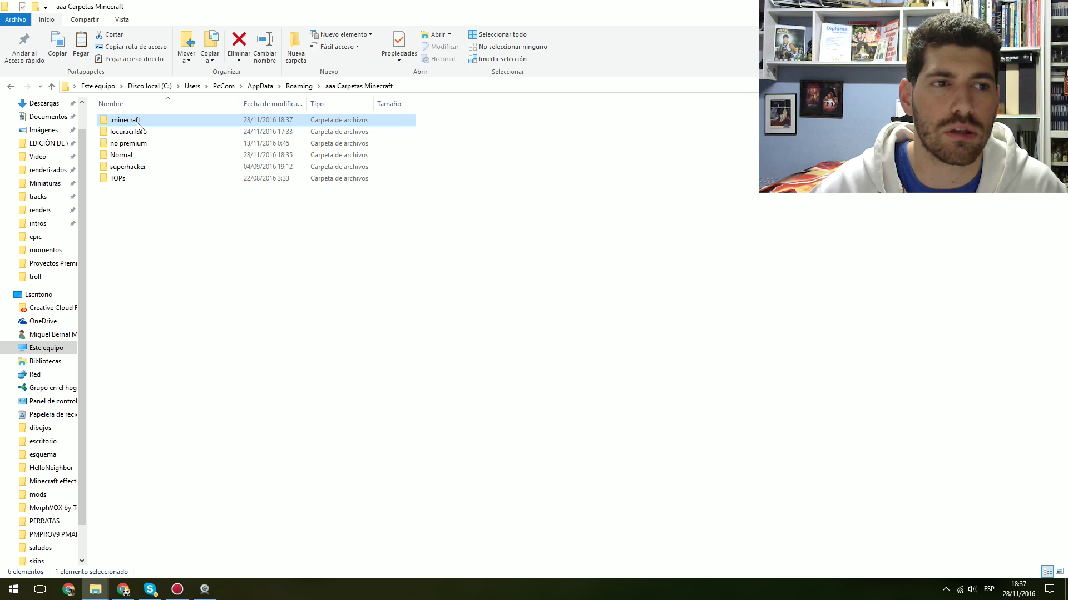
- Examine the mod files in the mods folder of locuracrfat 5's .minecraft, and return to the Roaming folder
{"action": "double_click", "coordinate": [150, 135]}
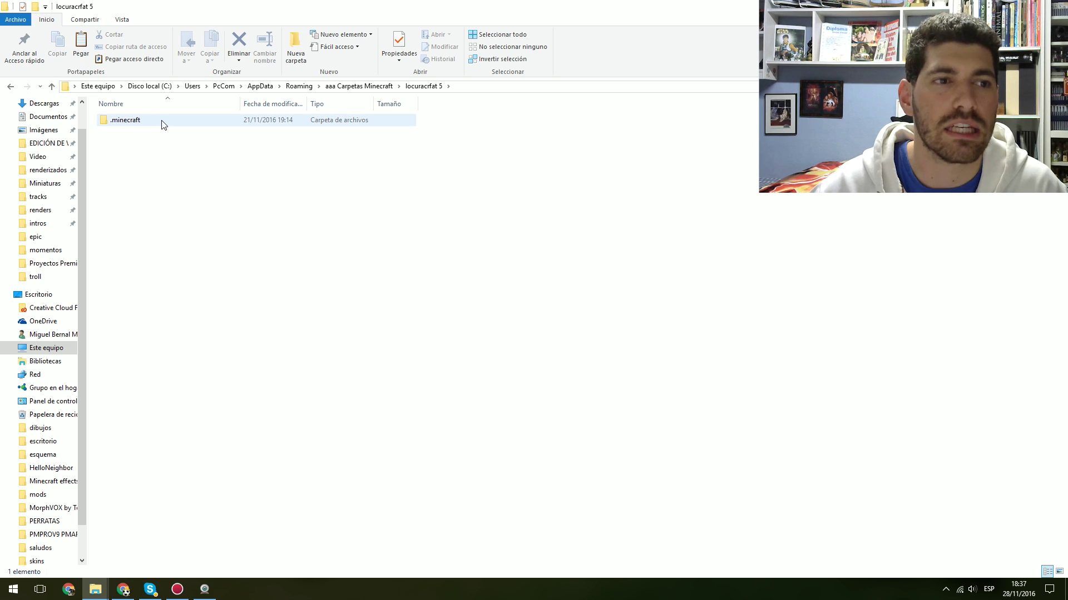
{"action": "double_click", "coordinate": [161, 122]}
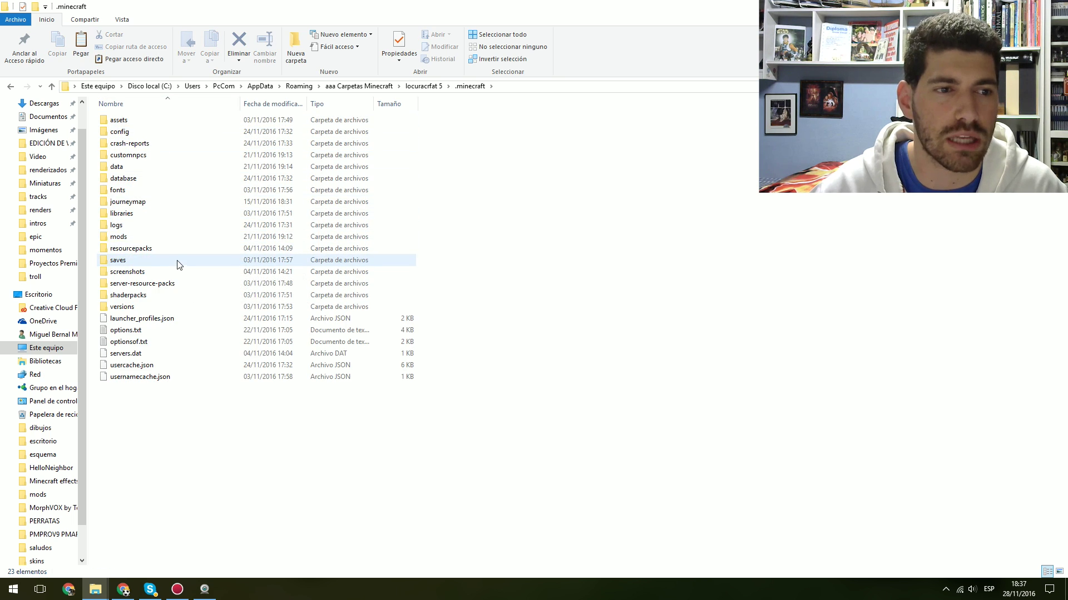
{"action": "double_click", "coordinate": [173, 237]}
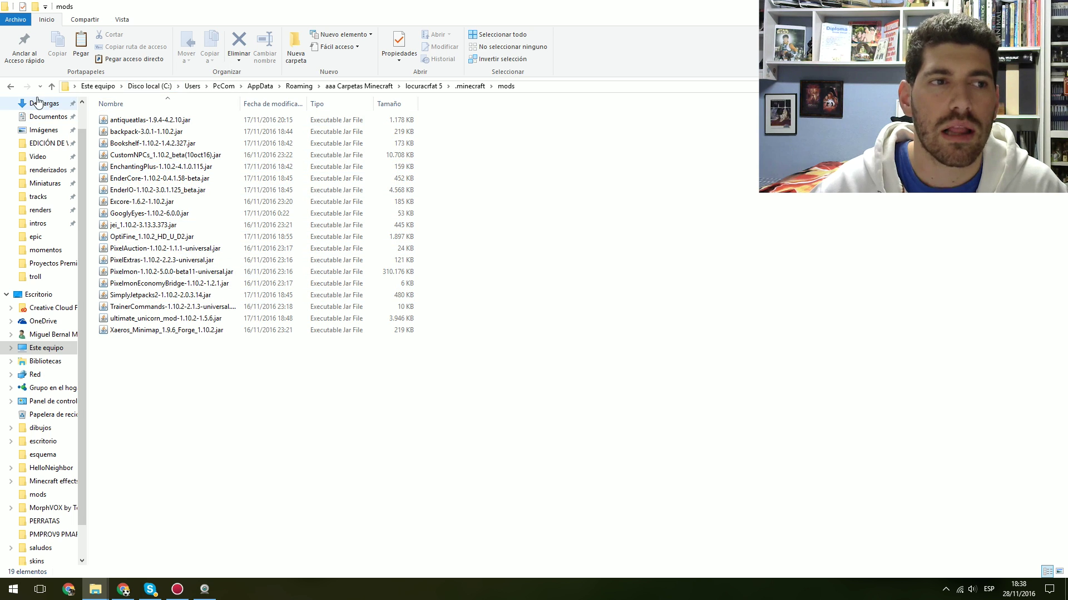
{"action": "key", "text": "alt+Left"}
{"action": "key", "text": "alt+Left"}
{"action": "key", "text": "alt+Left"}
{"action": "key", "text": "alt+Left"}
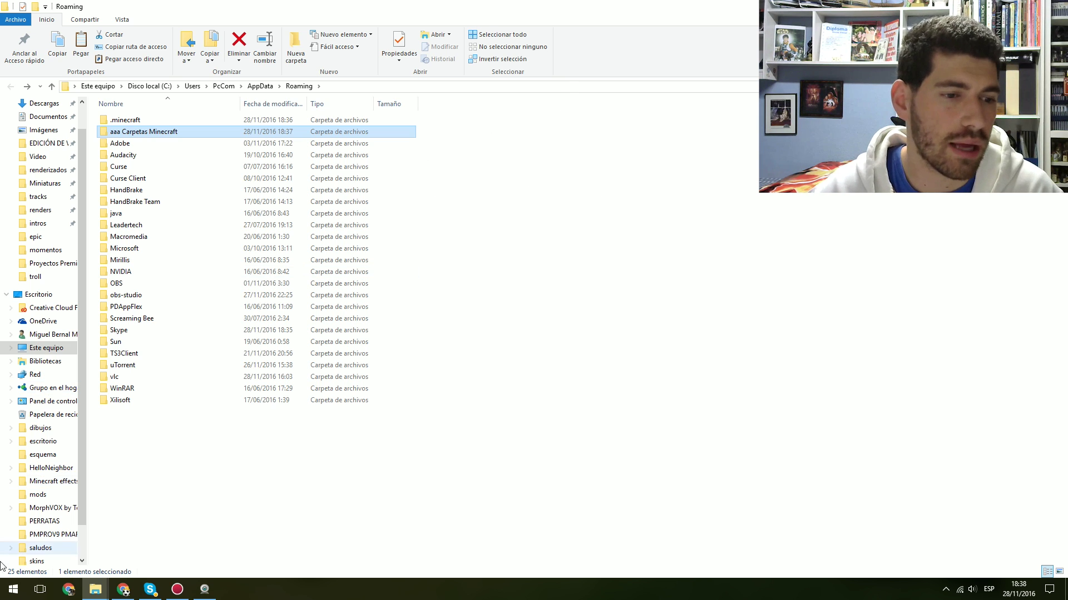
- Open the Minecraft launcher and start Minecraft 1.7.10 with the current profile
{"action": "left_click", "coordinate": [13, 589]}
{"action": "left_click", "coordinate": [386, 324]}
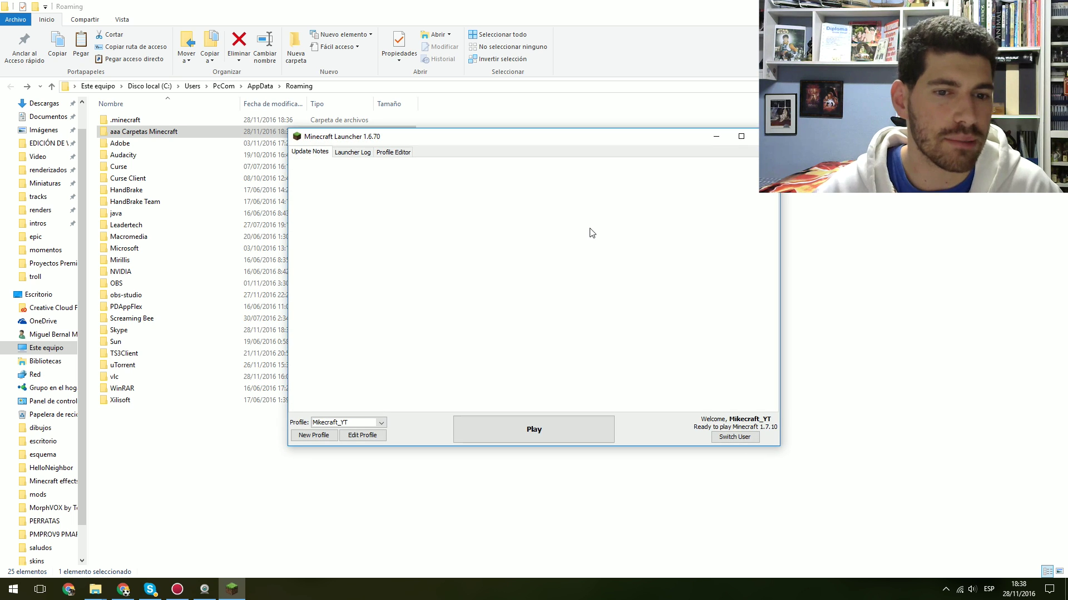
{"action": "left_click", "coordinate": [499, 430]}
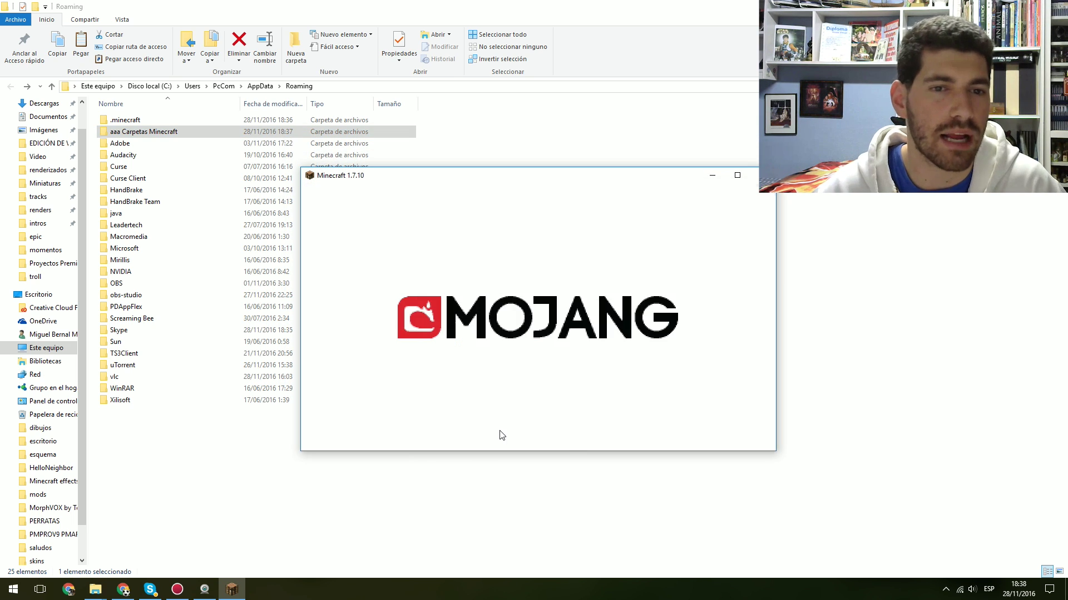
- Create a single-player world called New World in Creative mode and close the game once the world has loaded
{"action": "left_click", "coordinate": [543, 312]}
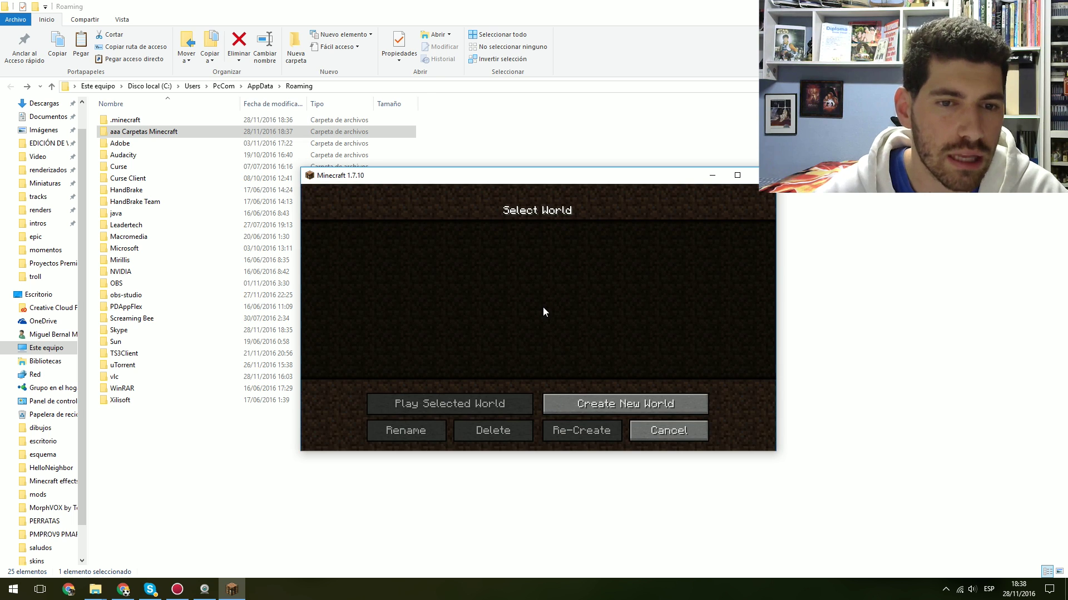
{"action": "left_click", "coordinate": [596, 411]}
{"action": "left_click", "coordinate": [526, 330]}
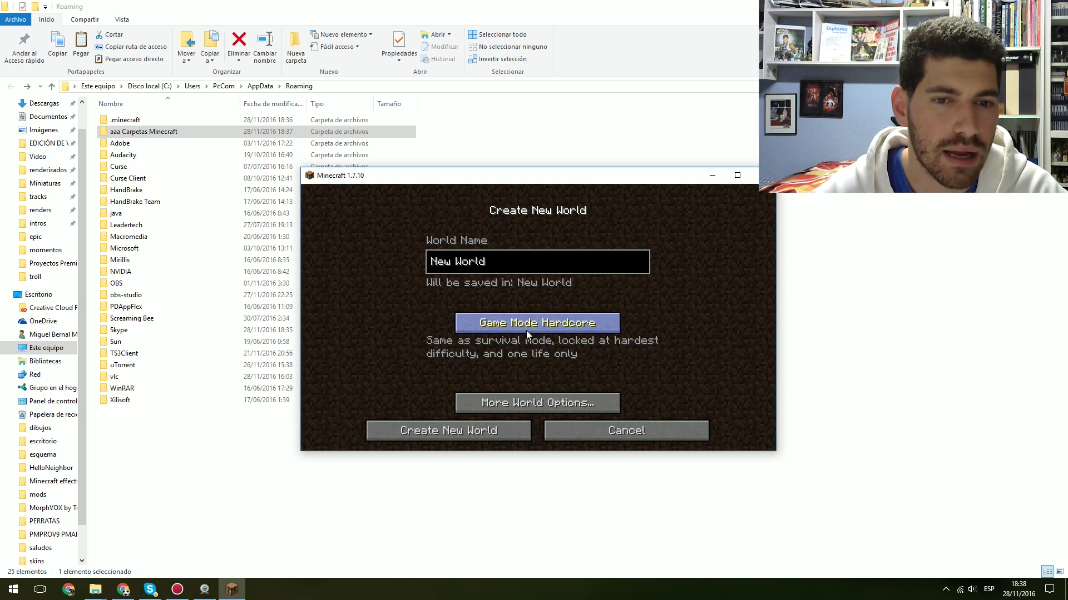
{"action": "left_click", "coordinate": [526, 330]}
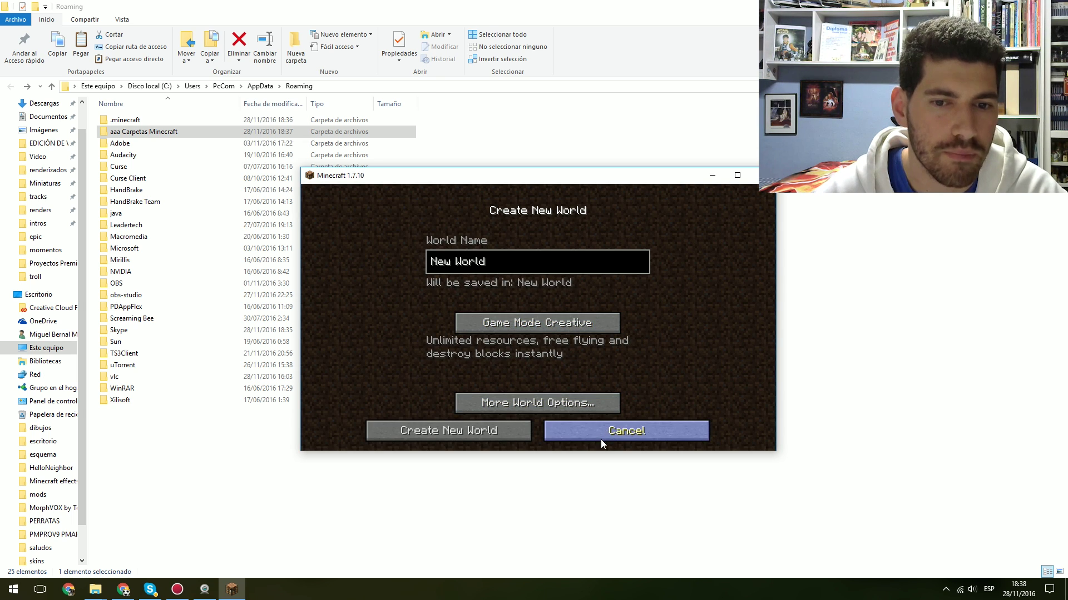
{"action": "left_click", "coordinate": [453, 435]}
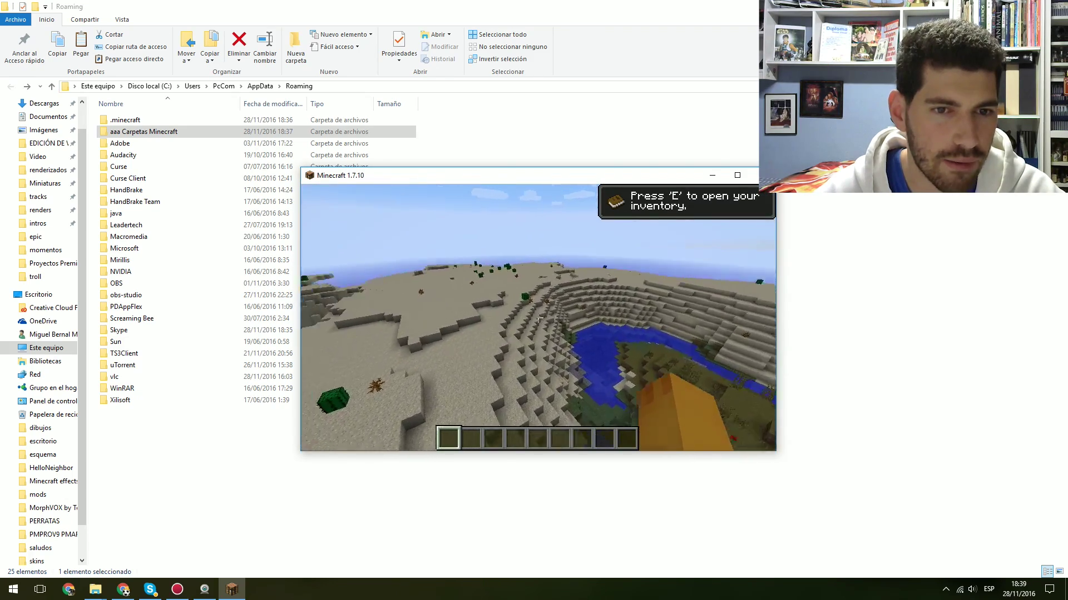
{"action": "key", "text": "alt+F4"}
- Run the downloaded Forge 1.7.10 installer with Install client into the .minecraft folder and close the installer
{"action": "mouse_move", "coordinate": [97, 588]}
{"action": "left_click", "coordinate": [92, 551]}
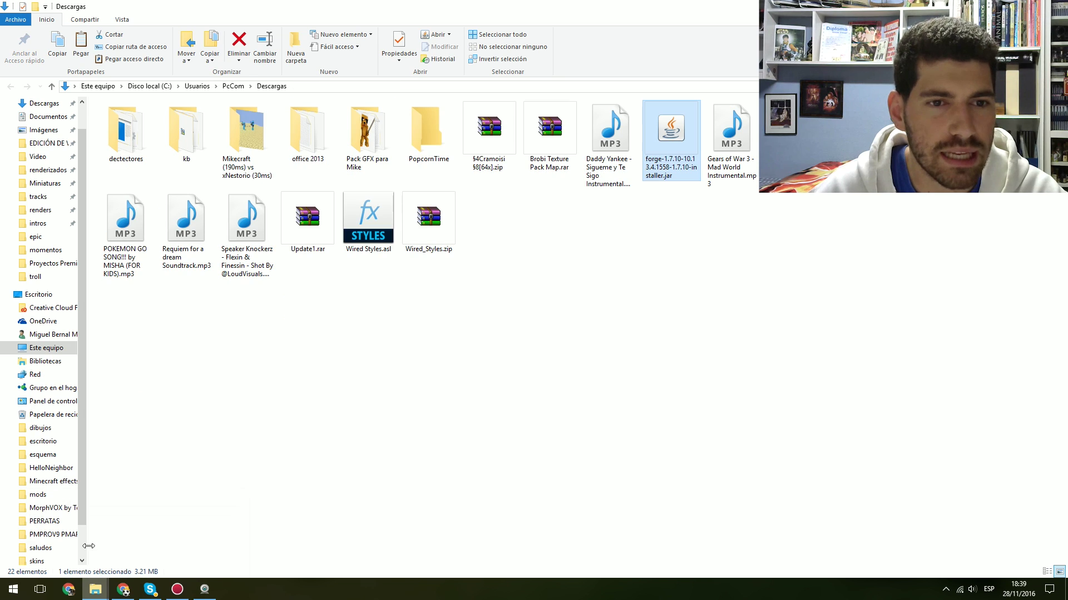
{"action": "double_click", "coordinate": [675, 130]}
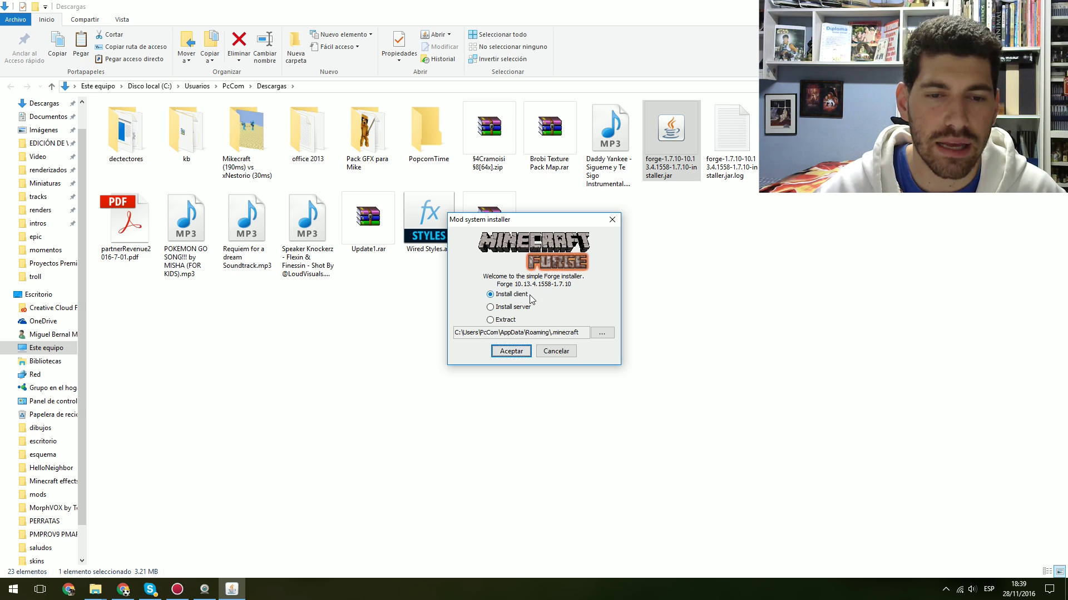
{"action": "left_click", "coordinate": [509, 351]}
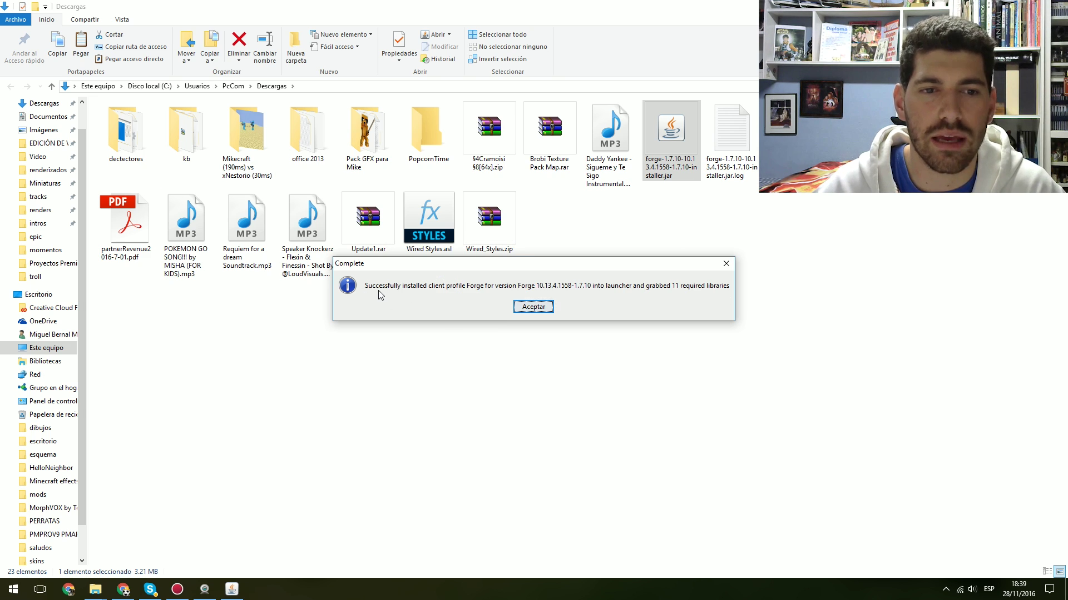
{"action": "left_click", "coordinate": [534, 307]}
- Switch to the Roaming folder window and open its .minecraft folder
{"action": "mouse_move", "coordinate": [94, 594]}
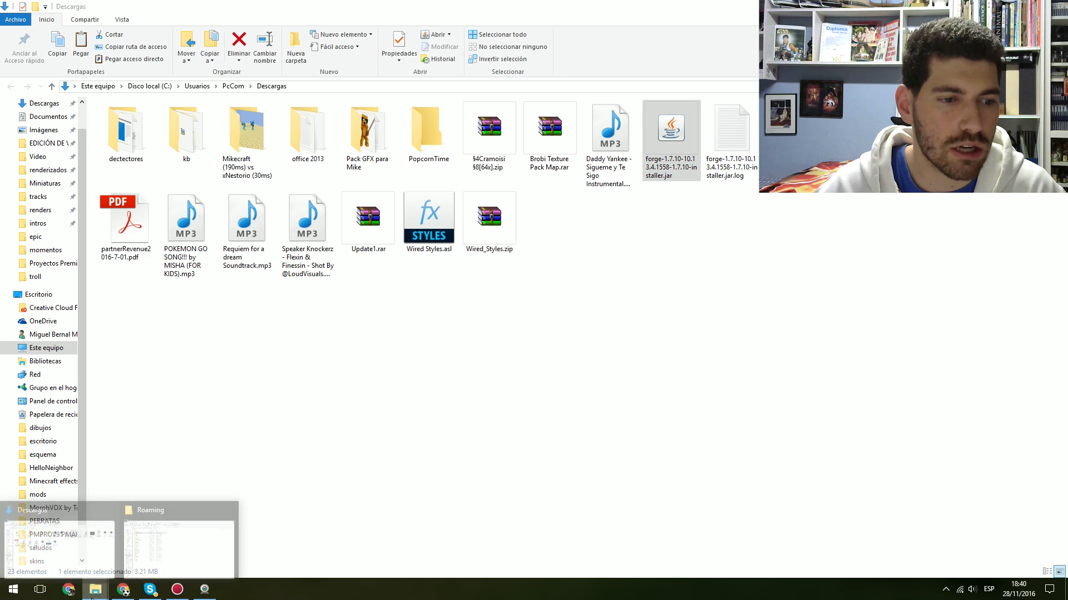
{"action": "left_click", "coordinate": [162, 545]}
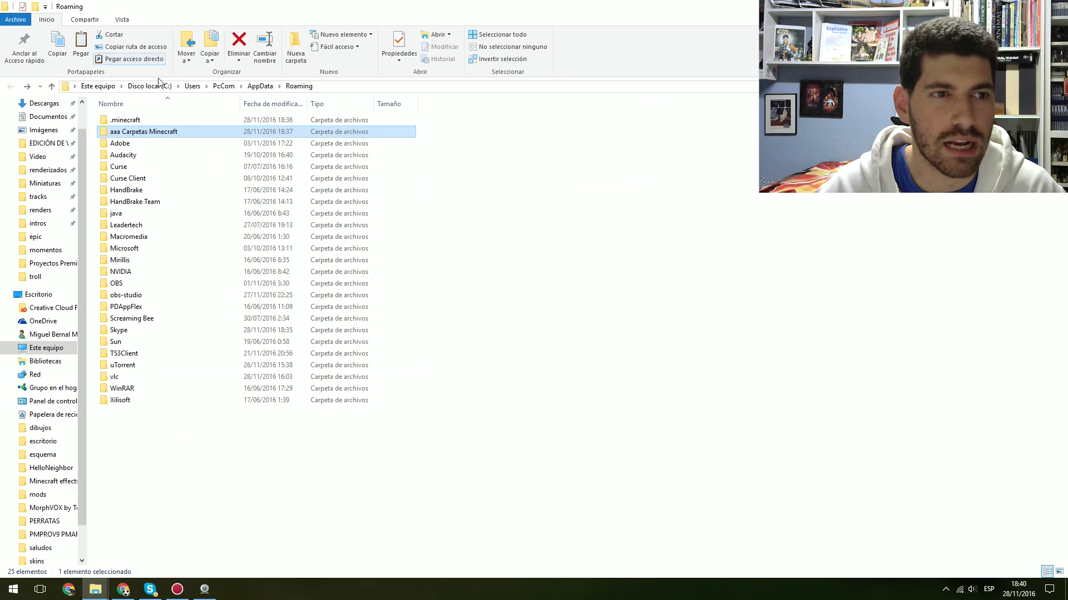
{"action": "left_click", "coordinate": [158, 121]}
{"action": "double_click", "coordinate": [158, 120]}
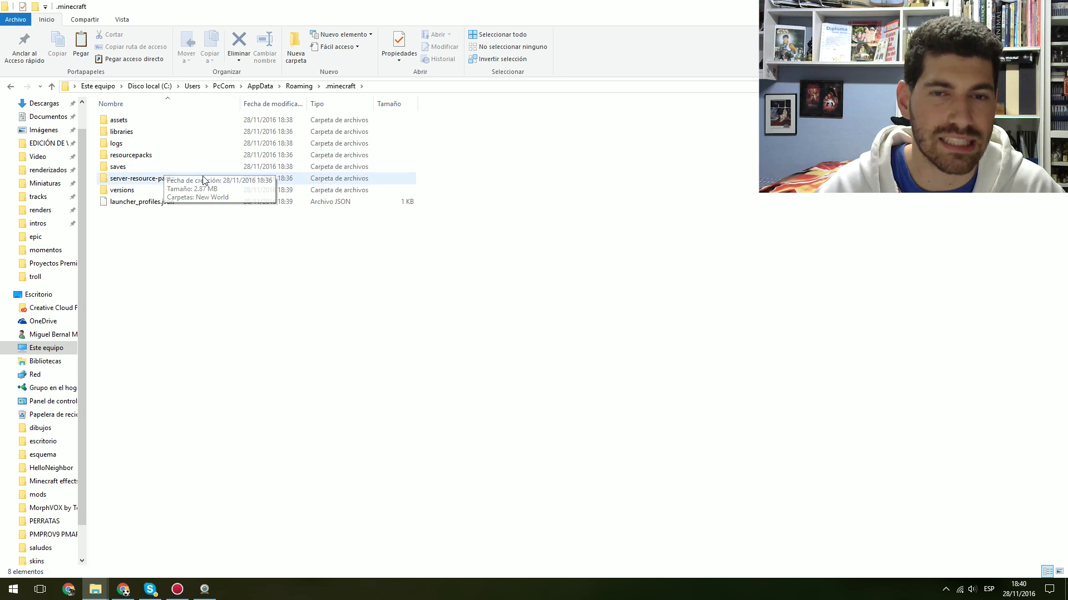
{"action": "left_click", "coordinate": [167, 201]}
{"action": "left_click", "coordinate": [172, 237]}
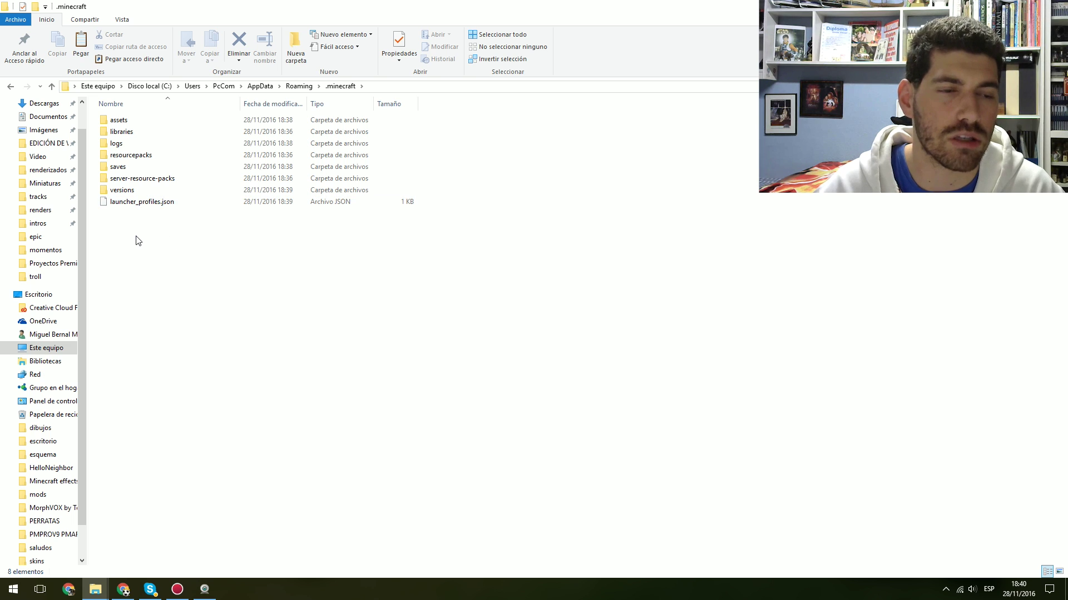
- Create a folder named mods inside the .minecraft folder and open it
{"action": "right_click", "coordinate": [137, 237]}
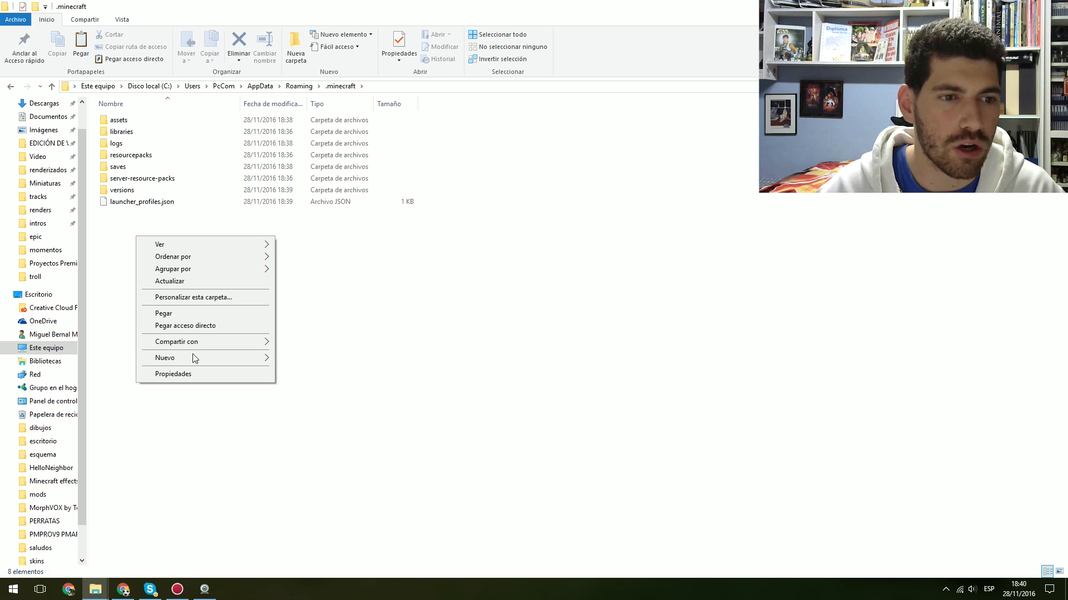
{"action": "mouse_move", "coordinate": [195, 358]}
{"action": "left_click", "coordinate": [303, 359]}
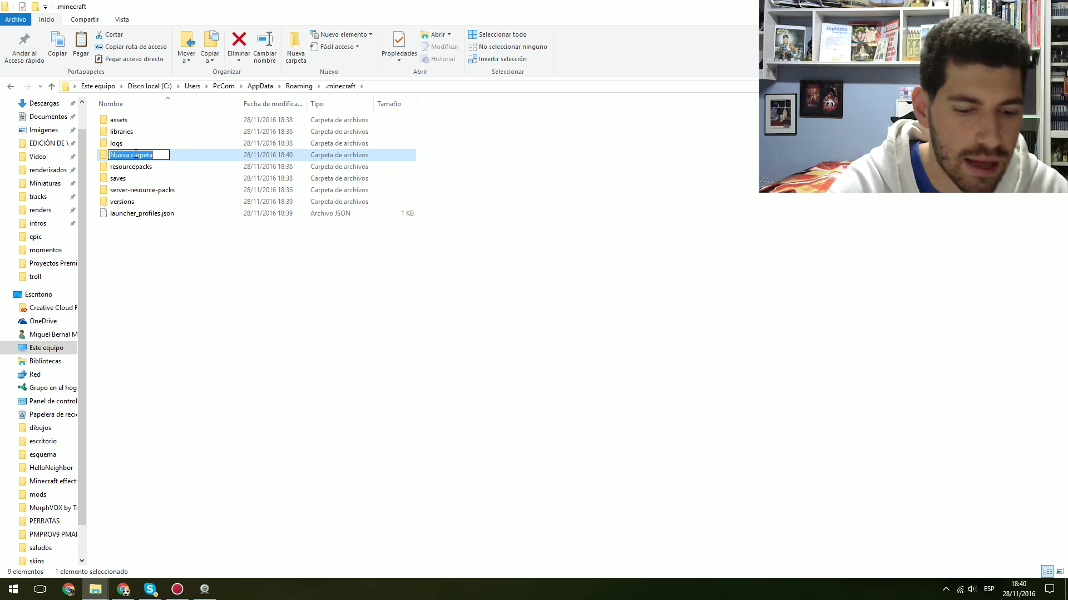
{"action": "type", "text": "MODS"}
{"action": "key", "text": "BackSpace"}
{"action": "key", "text": "BackSpace"}
{"action": "key", "text": "BackSpace"}
{"action": "key", "text": "BackSpace"}
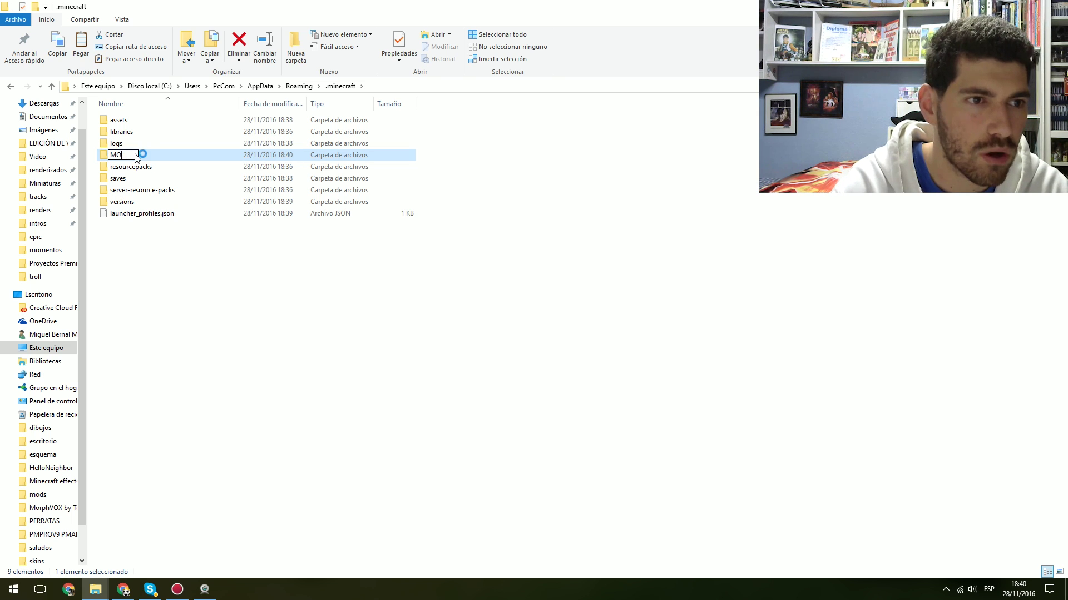
{"action": "type", "text": "mods"}
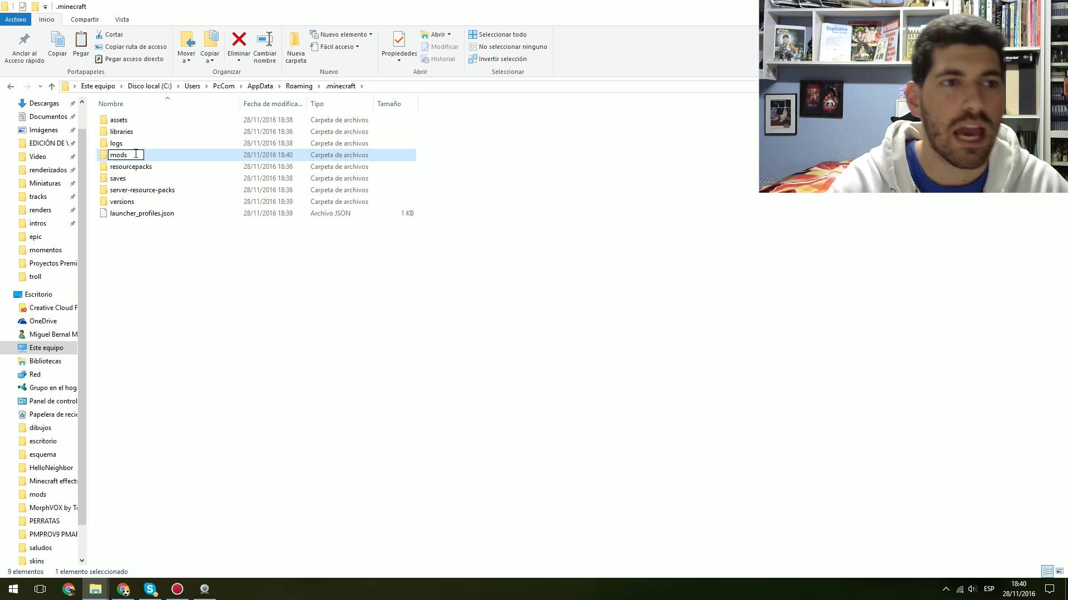
{"action": "key", "text": "Return"}
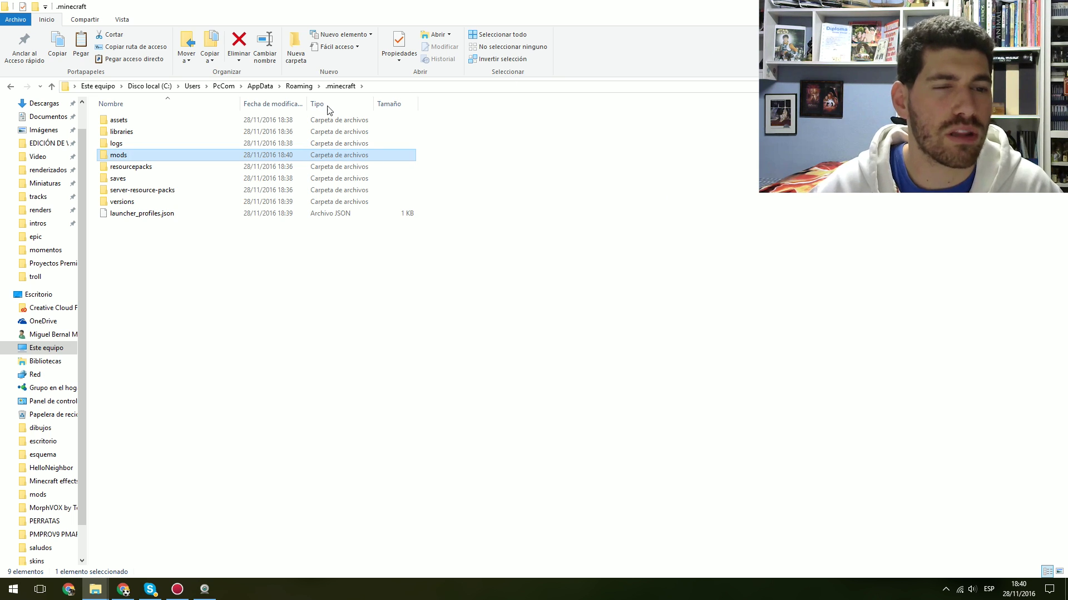
{"action": "double_click", "coordinate": [192, 158]}
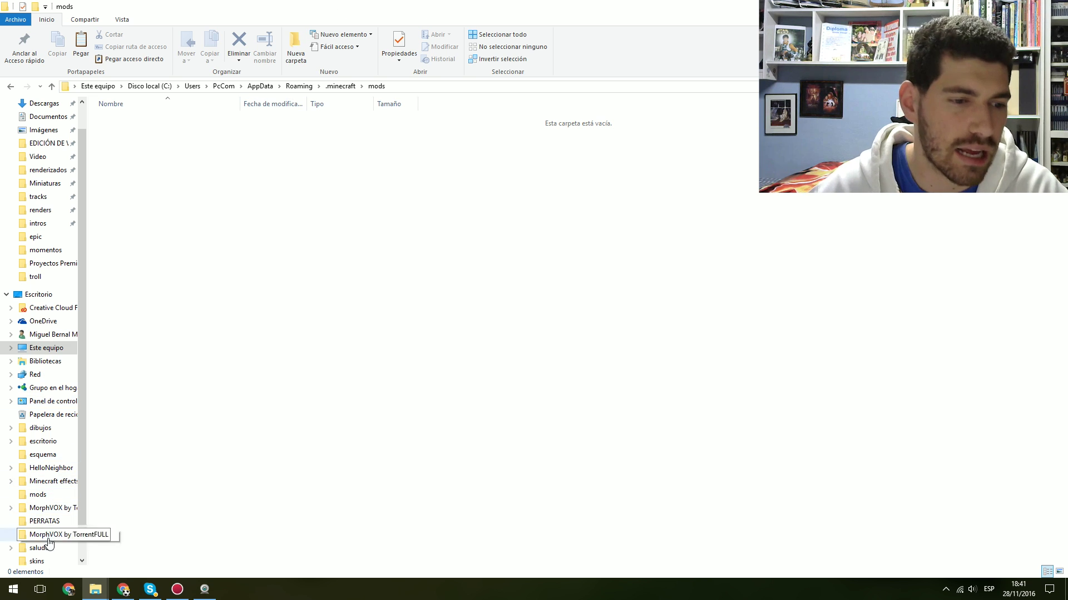
- Switch to Chrome, search for optifine in a new tab and open the OptiFine Downloads page
{"action": "left_click", "coordinate": [123, 589]}
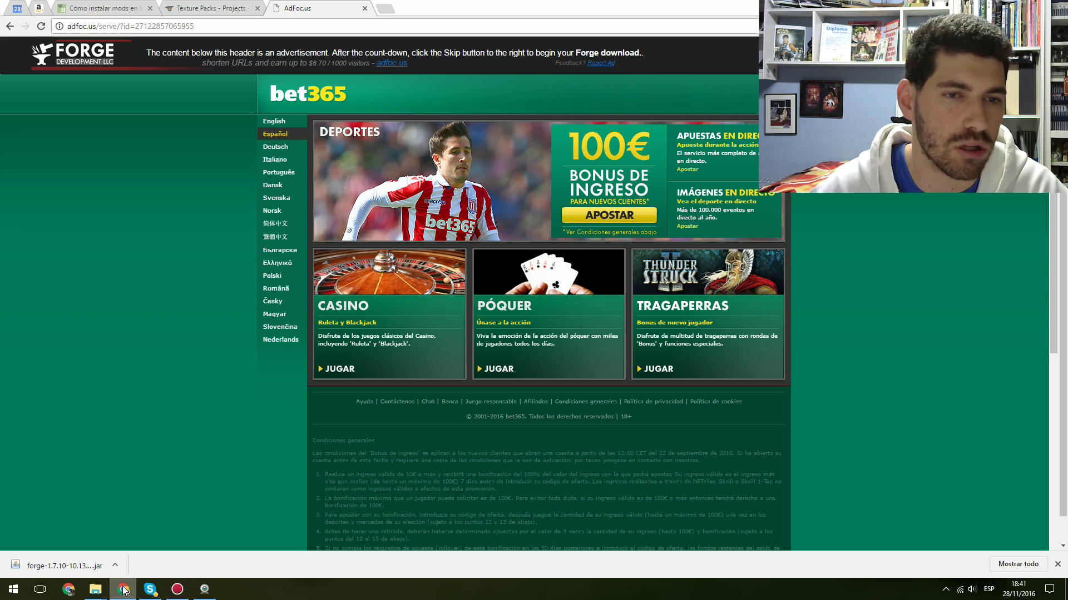
{"action": "left_click", "coordinate": [385, 9]}
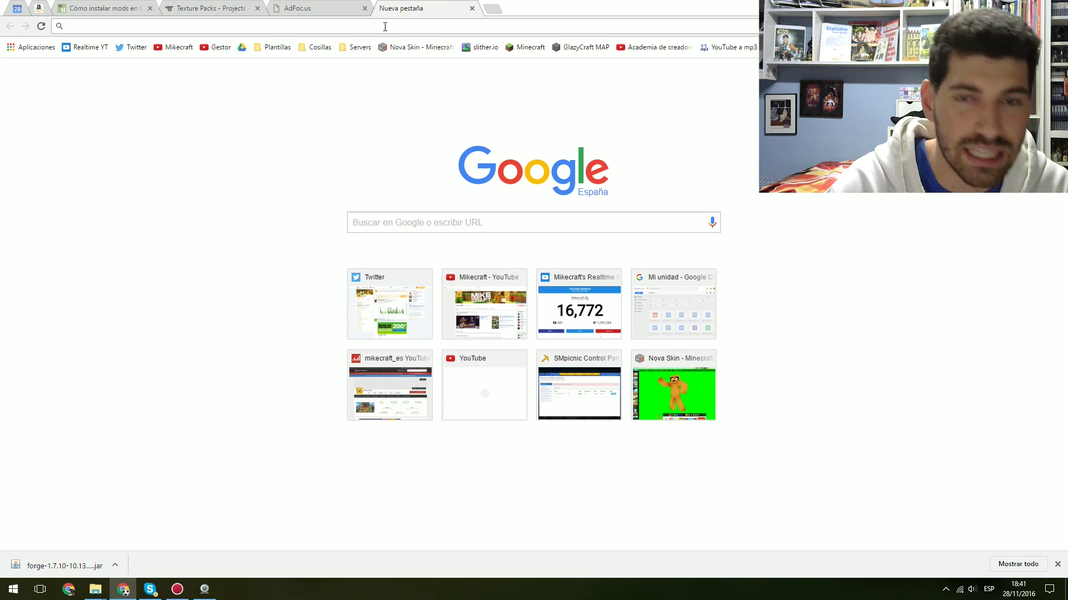
{"action": "type", "text": "o"}
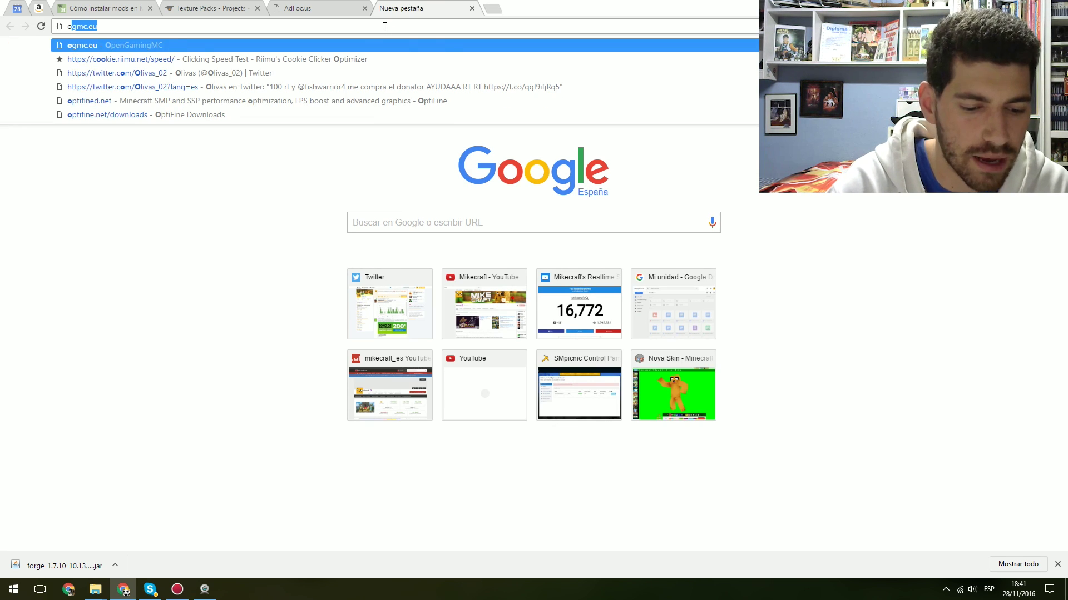
{"action": "type", "text": "ptifine"}
{"action": "key", "text": "Return"}
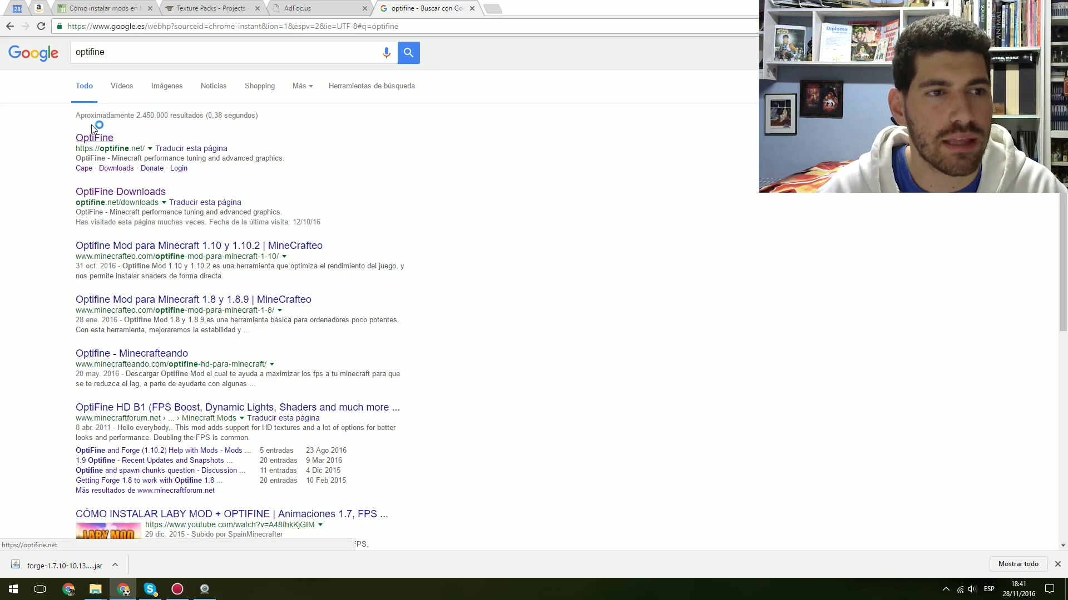
{"action": "left_click", "coordinate": [124, 195]}
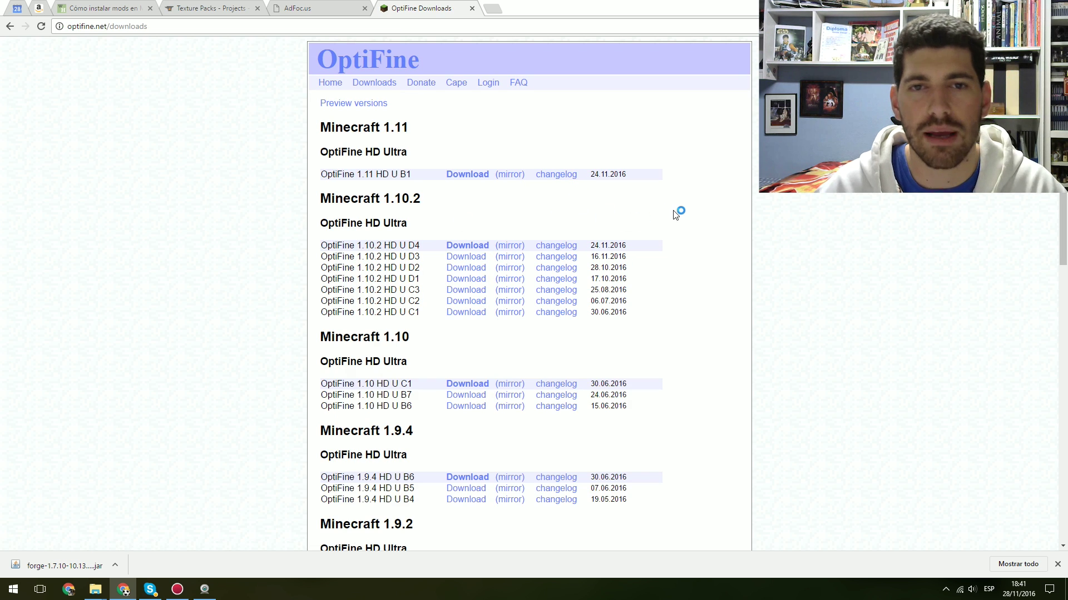
- Download OptiFine 1.7.10 HD U D6 for Minecraft 1.7.10 and allow the browser to keep the file
{"action": "scroll", "coordinate": [676, 215], "scroll_direction": "down", "scroll_amount": 3}
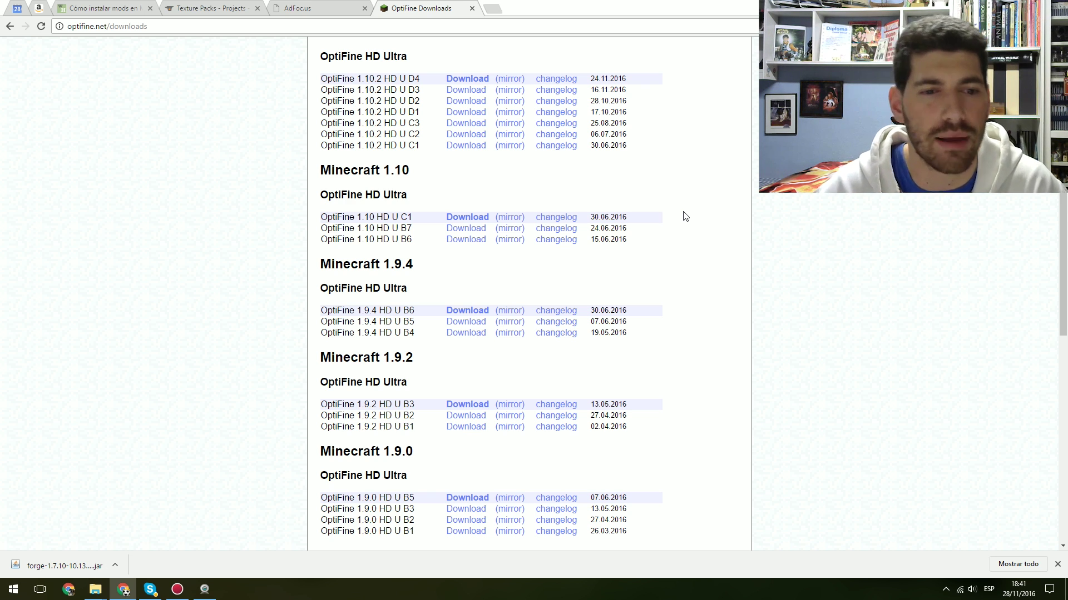
{"action": "scroll", "coordinate": [679, 222], "scroll_direction": "down", "scroll_amount": 7}
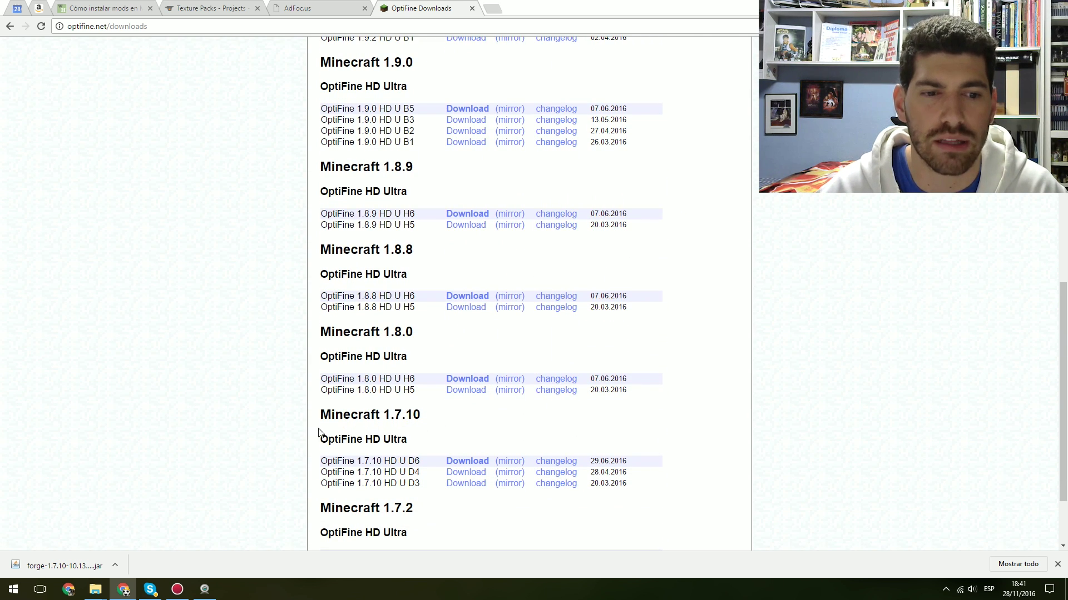
{"action": "scroll", "coordinate": [463, 380], "scroll_direction": "down", "scroll_amount": 2}
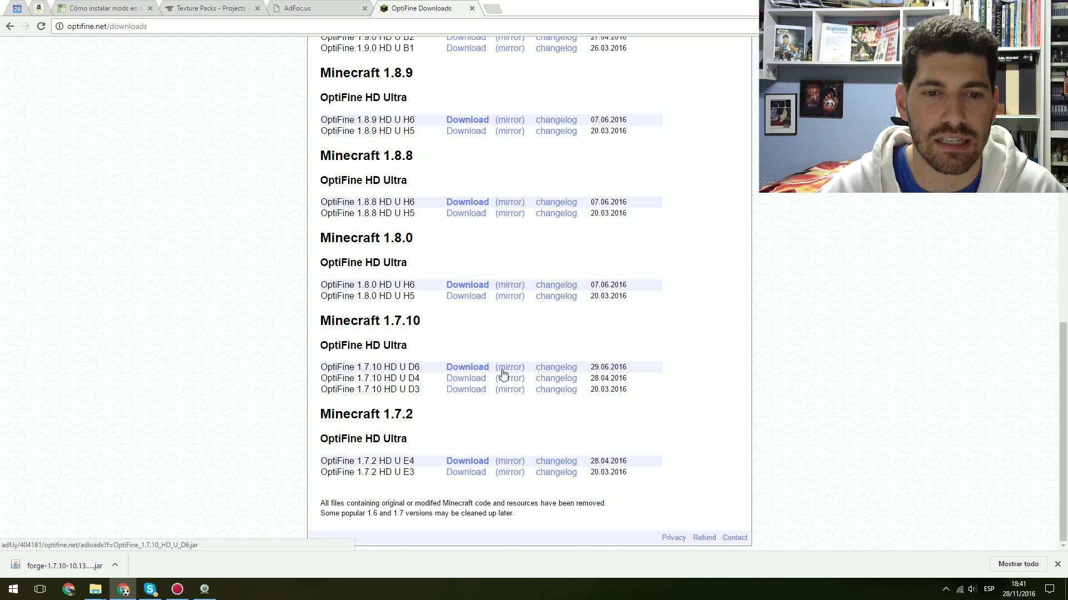
{"action": "left_click", "coordinate": [466, 367]}
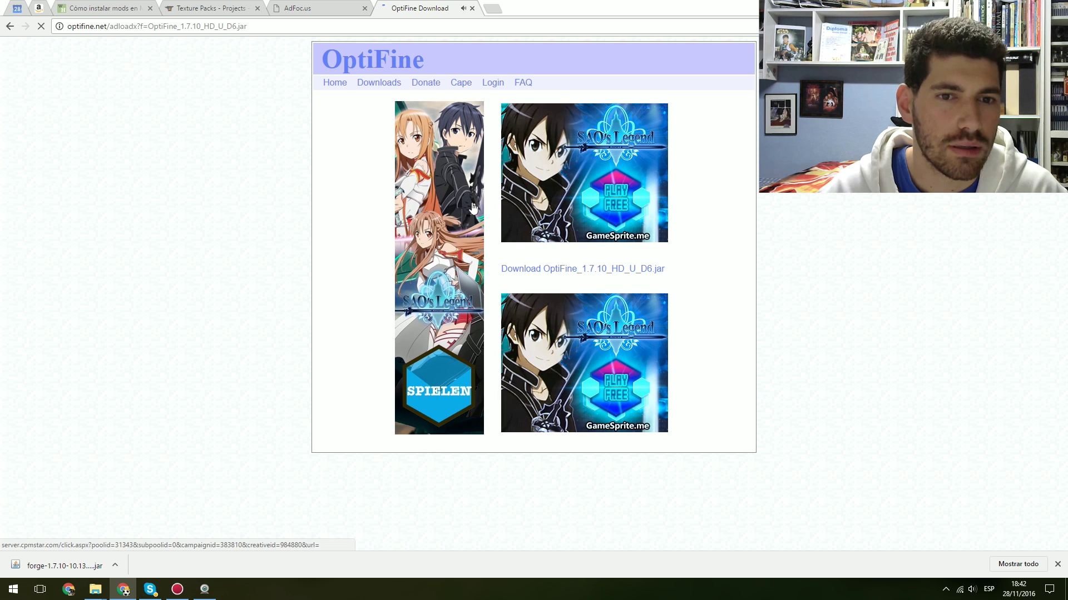
{"action": "left_click", "coordinate": [522, 269]}
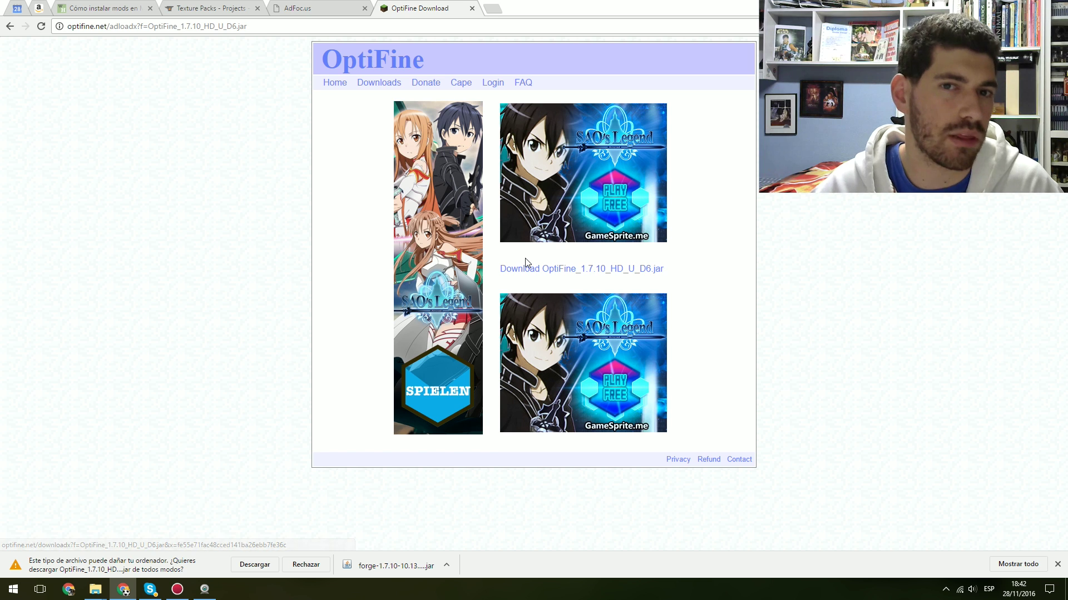
{"action": "left_click", "coordinate": [254, 566]}
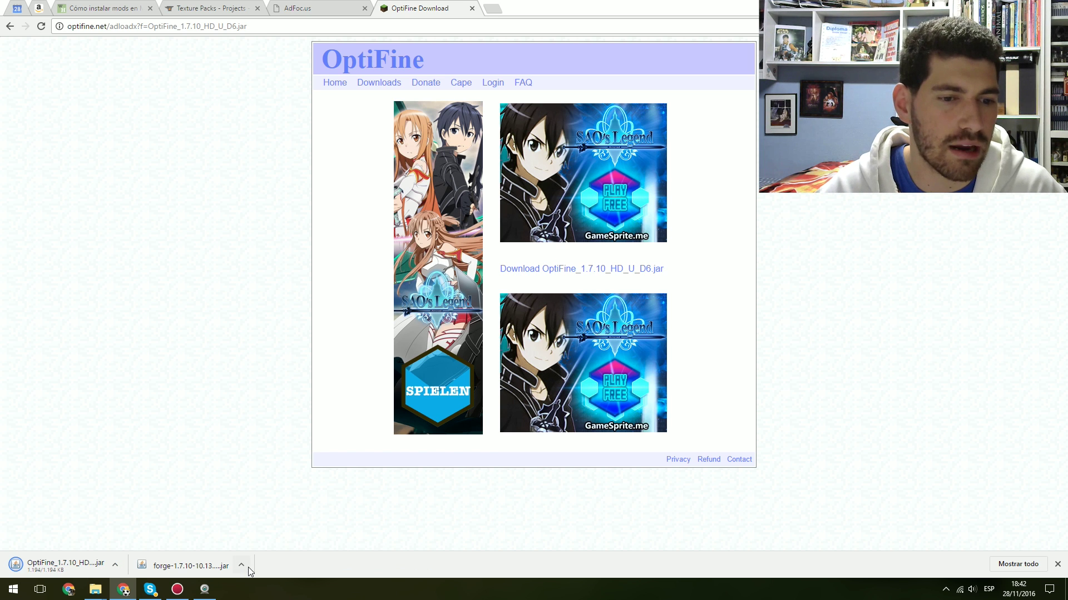
- Show the downloaded OptiFine jar in its containing folder
{"action": "left_click", "coordinate": [116, 566]}
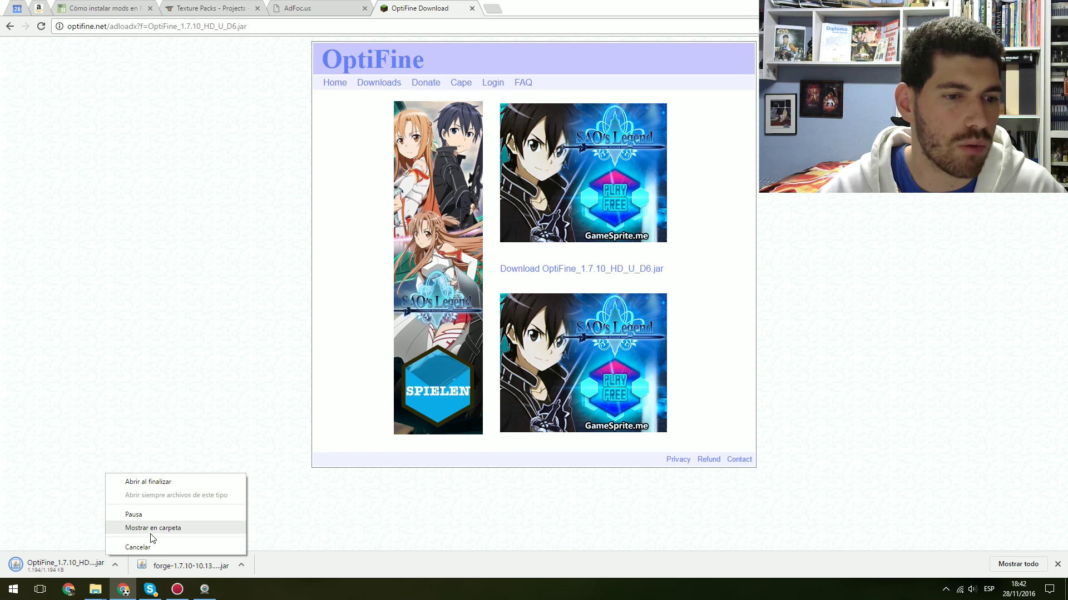
{"action": "left_click", "coordinate": [148, 530]}
{"action": "left_click", "coordinate": [115, 565]}
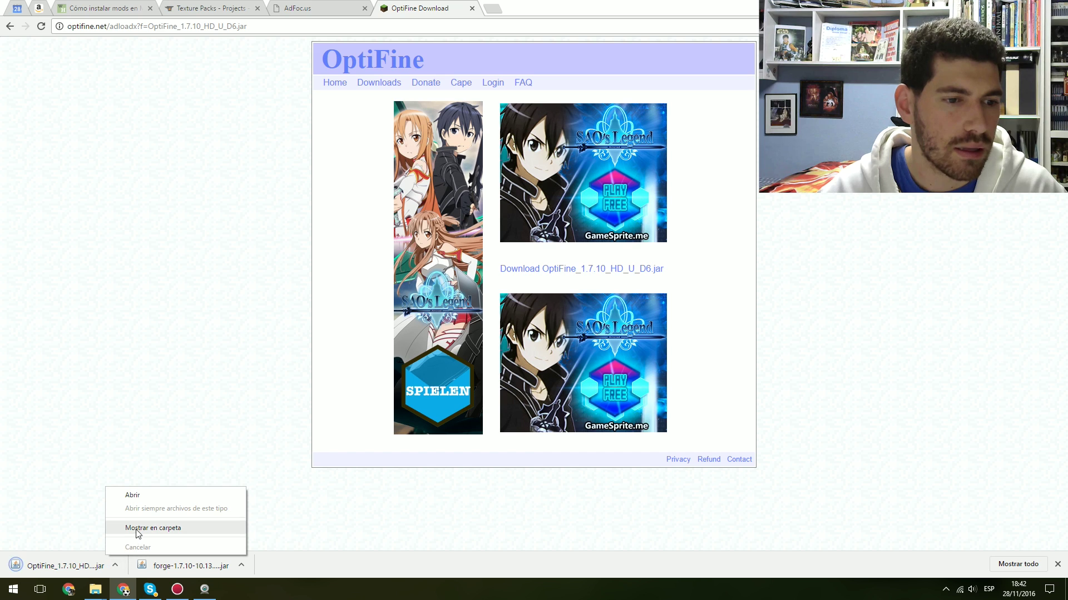
{"action": "left_click", "coordinate": [148, 527]}
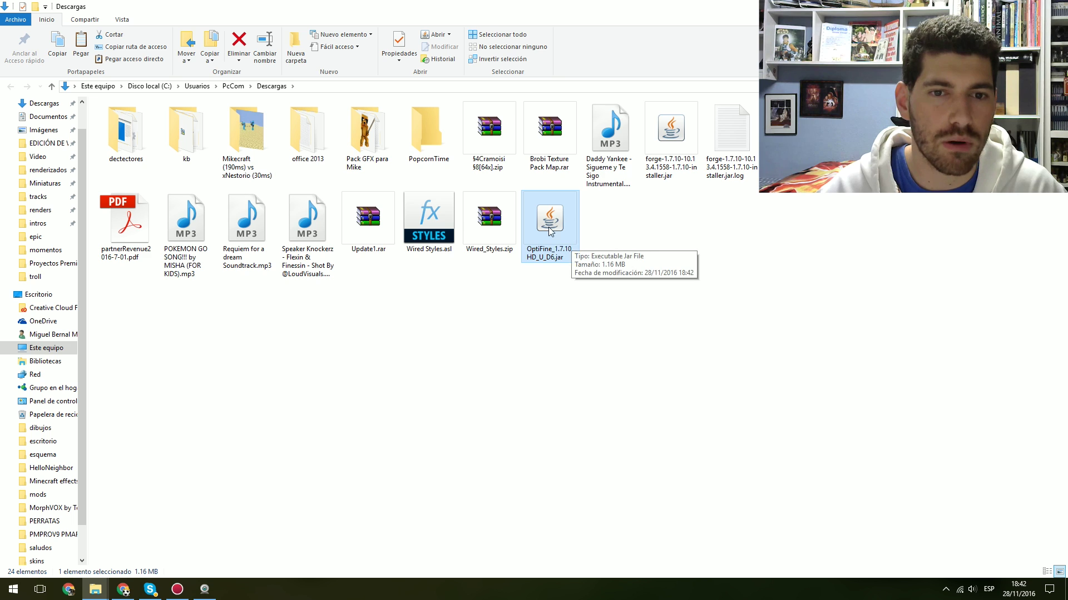
- Move OptiFine_1.7.10_HD_U_D6.jar from the Descargas folder into the mods folder of .minecraft
{"action": "left_click_drag", "start_coordinate": [600, 6], "coordinate": [639, 87]}
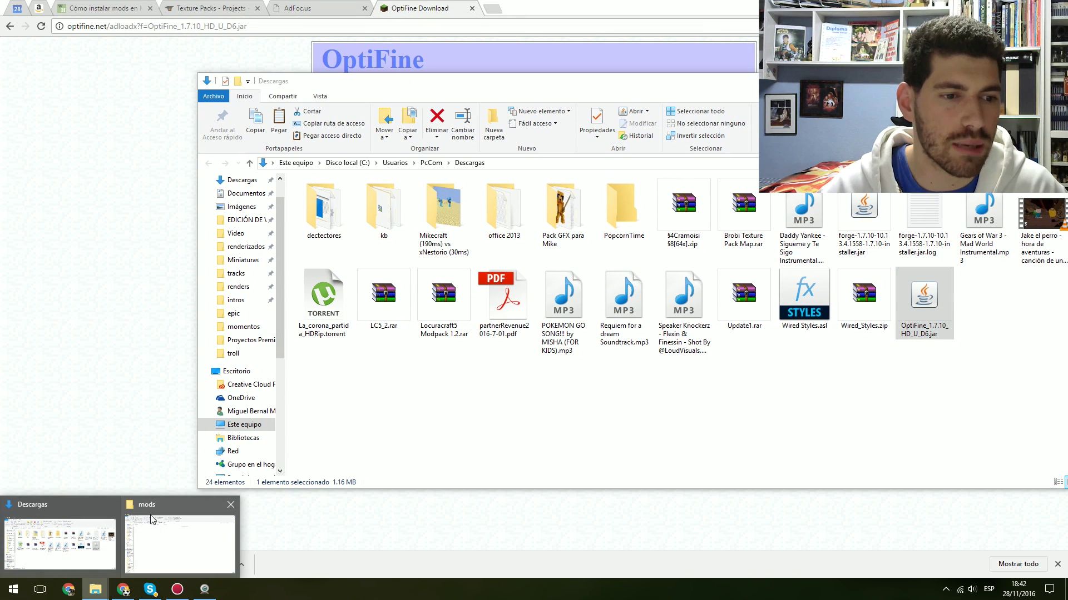
{"action": "left_click", "coordinate": [178, 543]}
{"action": "left_click", "coordinate": [253, 168]}
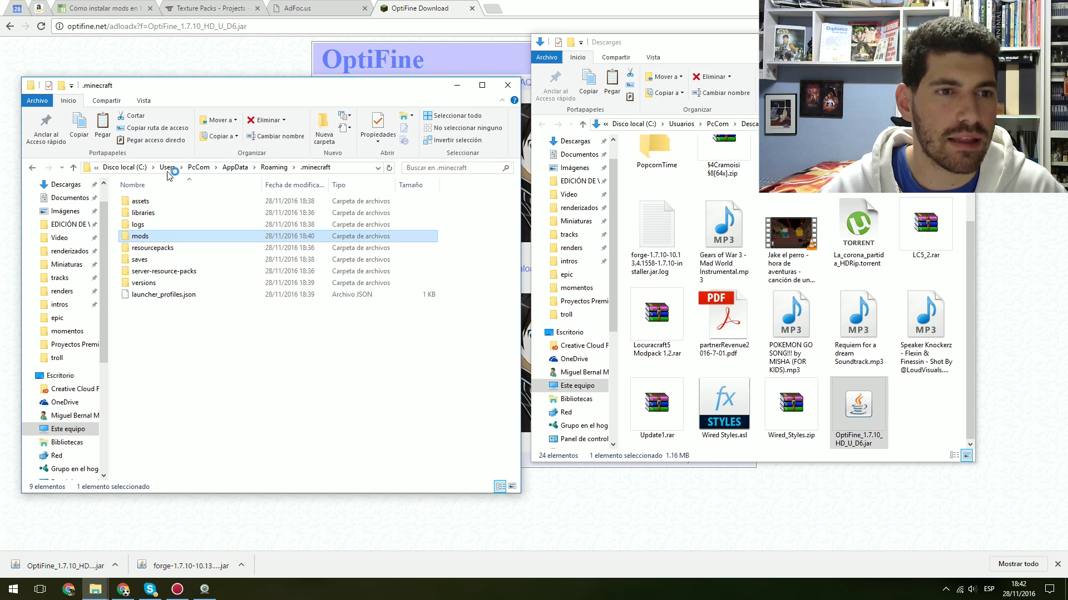
{"action": "double_click", "coordinate": [176, 235]}
{"action": "left_click_drag", "start_coordinate": [855, 397], "coordinate": [269, 324]}
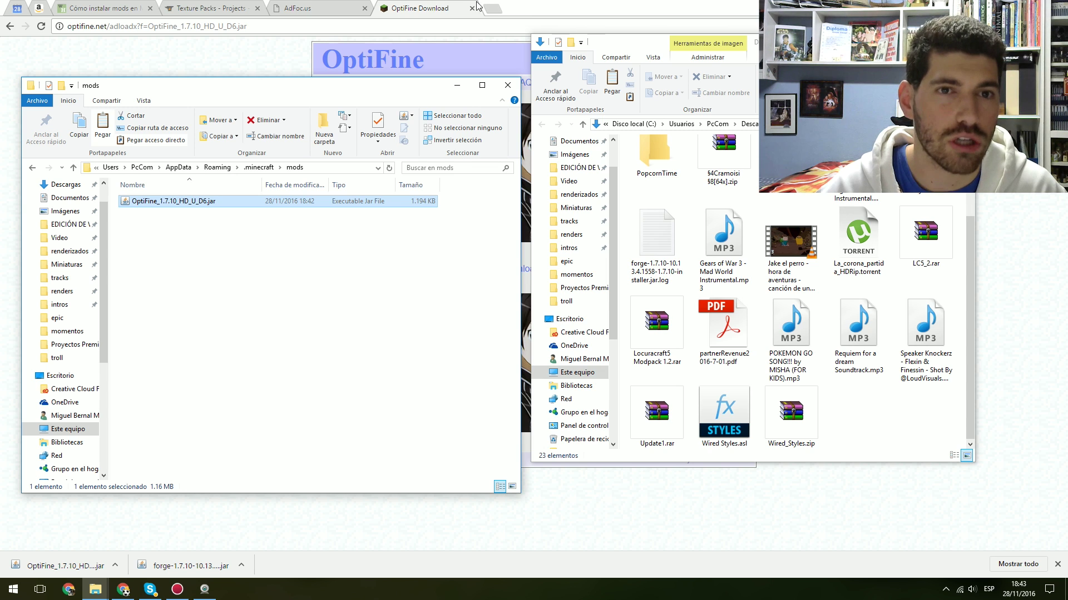
- On the CurseForge site, open the Mods list, sort it by Total Downloads and filter it to game version 1.7.10
{"action": "left_click", "coordinate": [172, 5]}
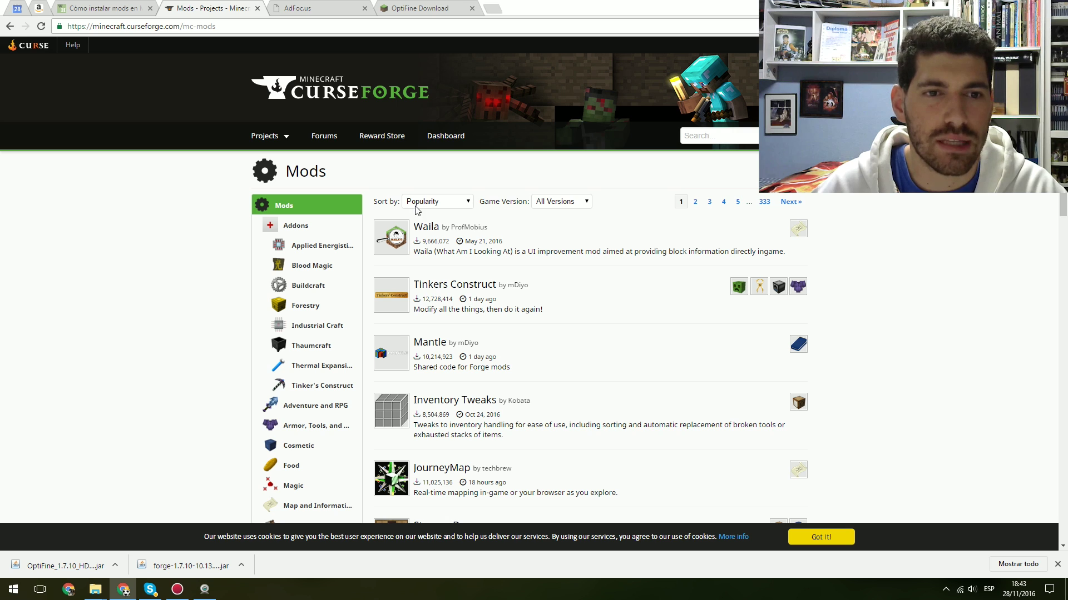
{"action": "left_click", "coordinate": [433, 205]}
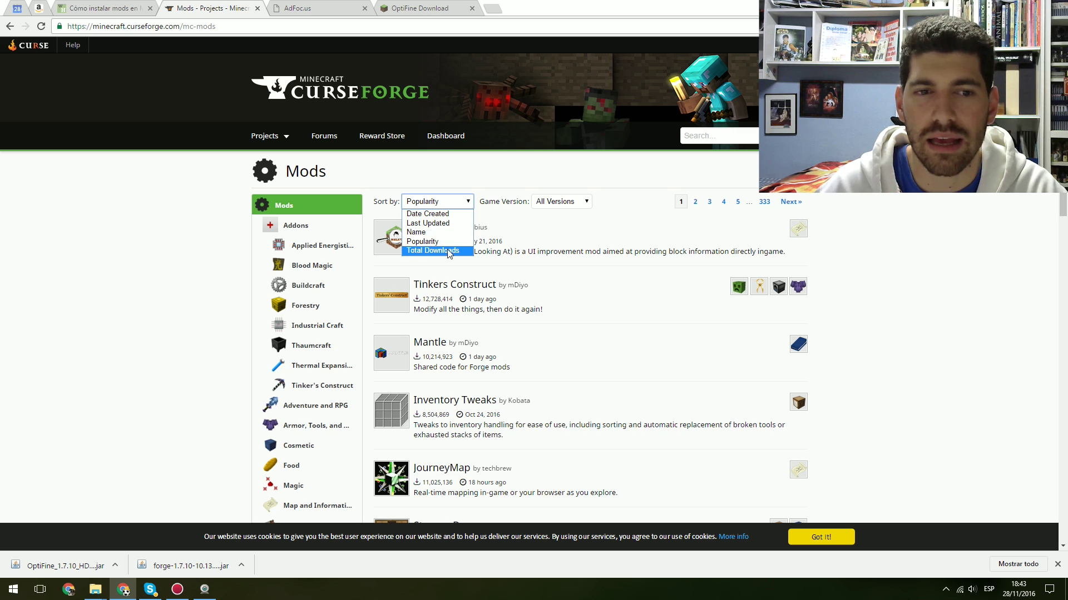
{"action": "left_click", "coordinate": [439, 251]}
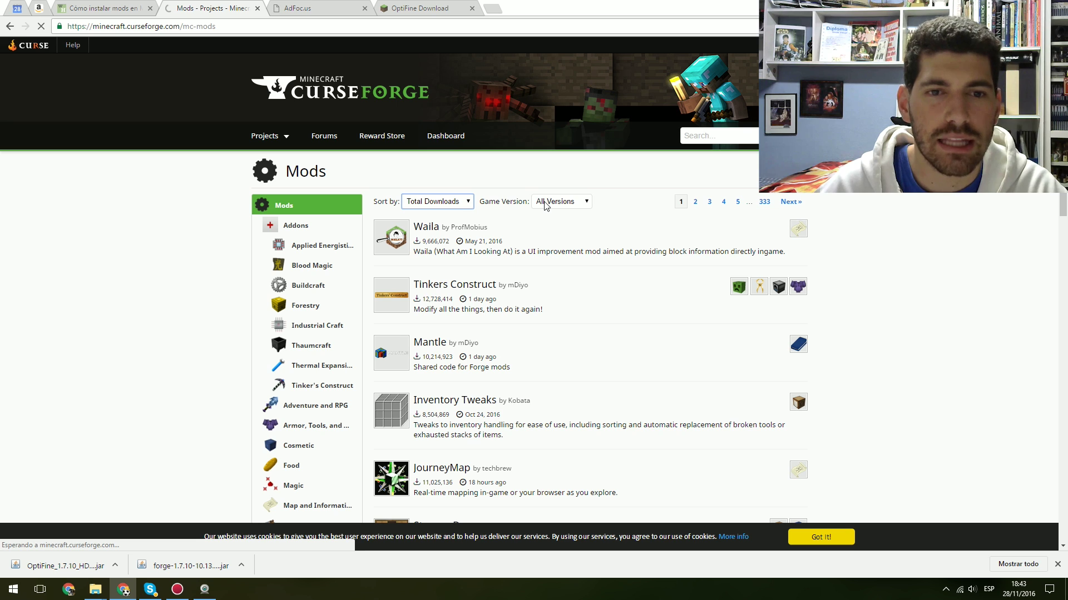
{"action": "left_click", "coordinate": [575, 203]}
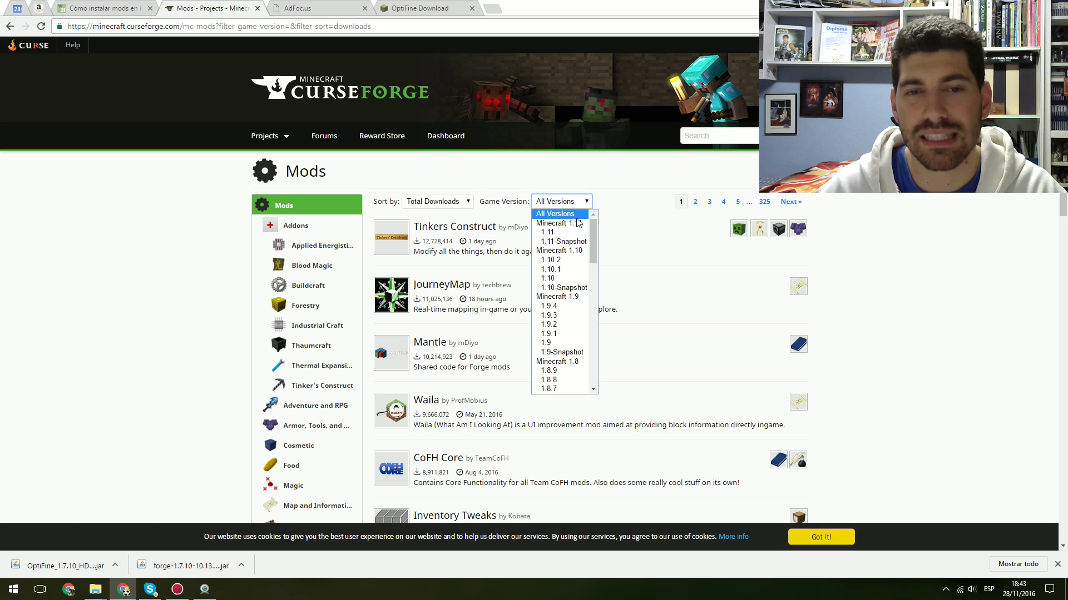
{"action": "scroll", "coordinate": [561, 333], "scroll_direction": "down", "scroll_amount": 5}
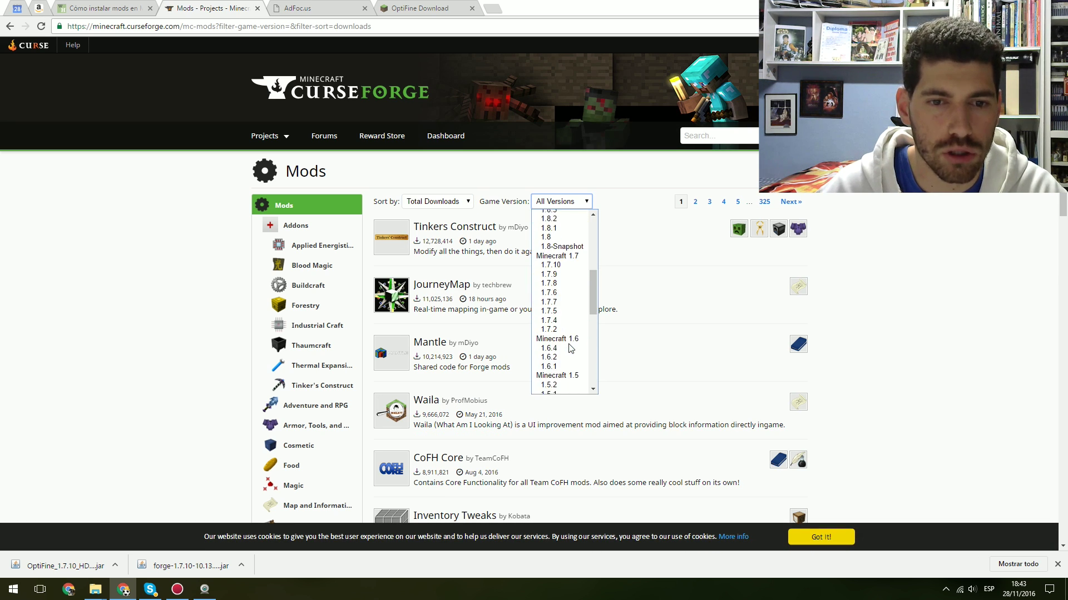
{"action": "left_click", "coordinate": [562, 259]}
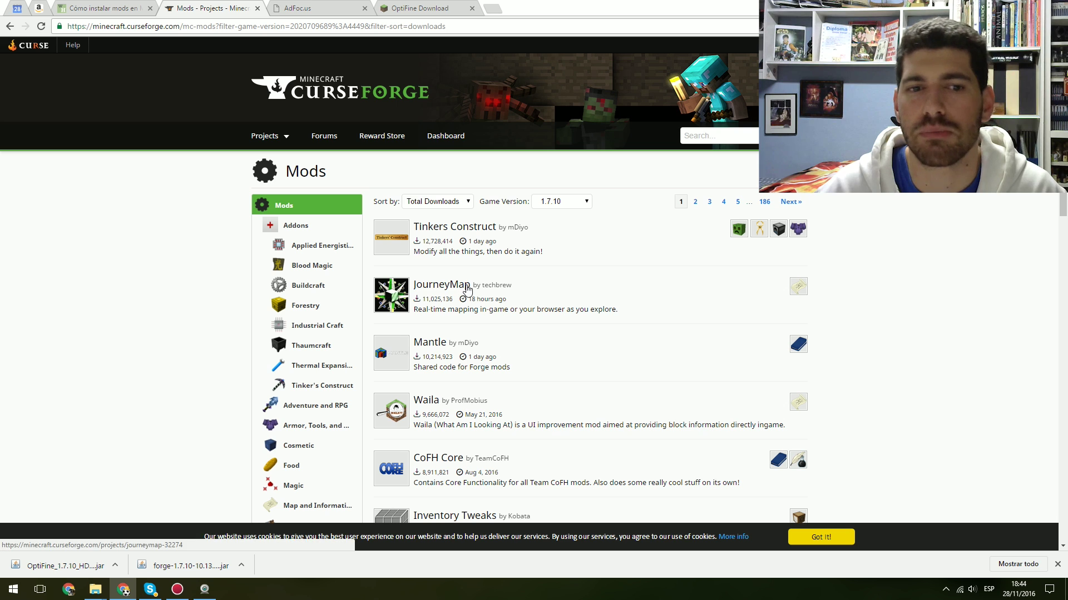
- Browse the filtered mod list and search CurseForge for jurassic
{"action": "scroll", "coordinate": [502, 295], "scroll_direction": "down", "scroll_amount": 1}
{"action": "scroll", "coordinate": [502, 294], "scroll_direction": "down", "scroll_amount": 5}
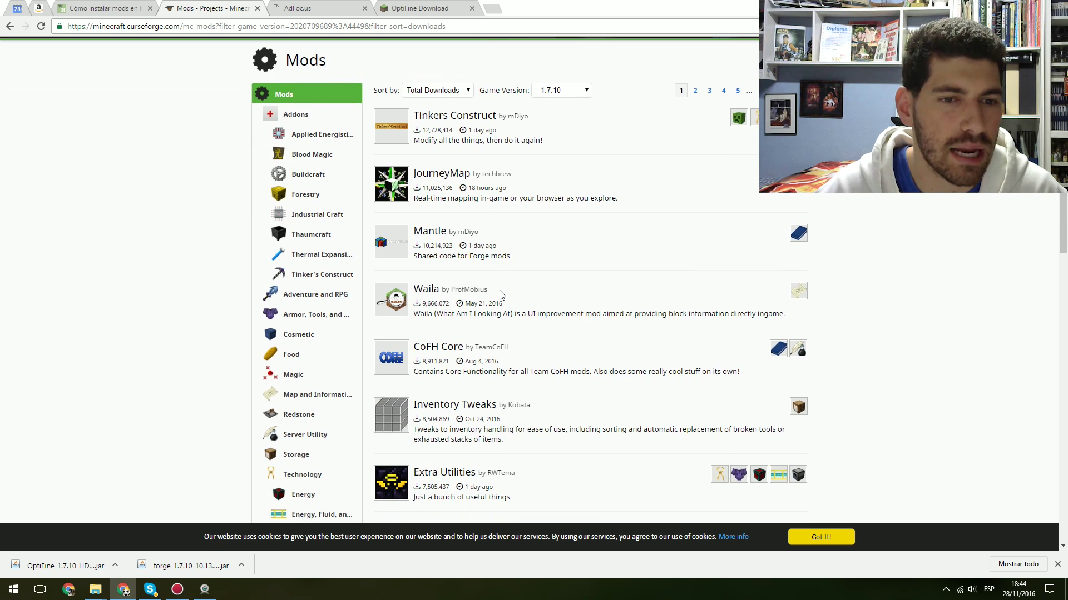
{"action": "scroll", "coordinate": [523, 295], "scroll_direction": "down", "scroll_amount": 2}
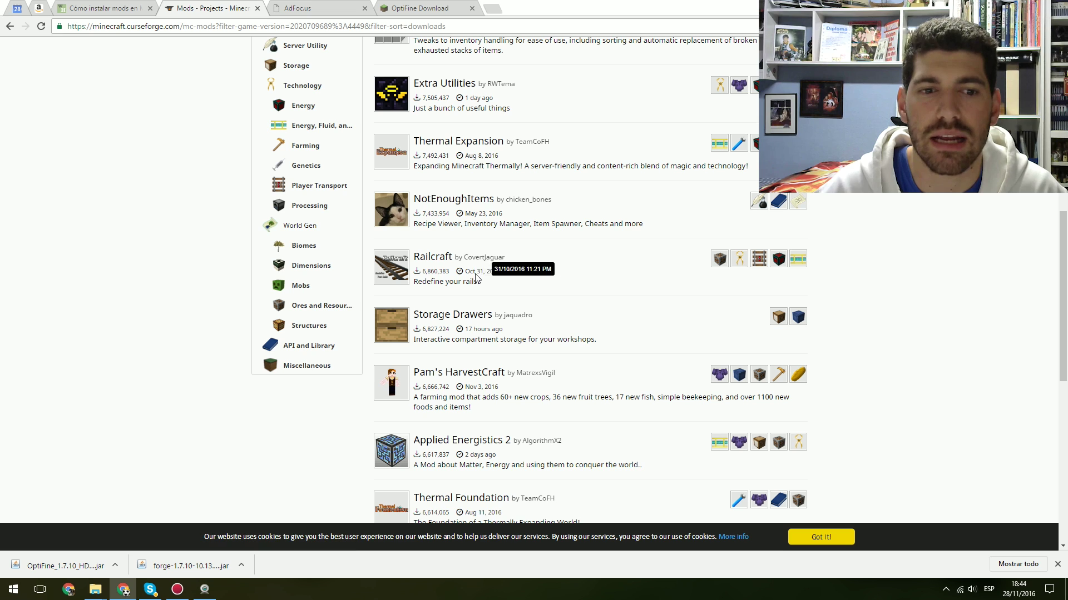
{"action": "scroll", "coordinate": [565, 265], "scroll_direction": "down", "scroll_amount": 2}
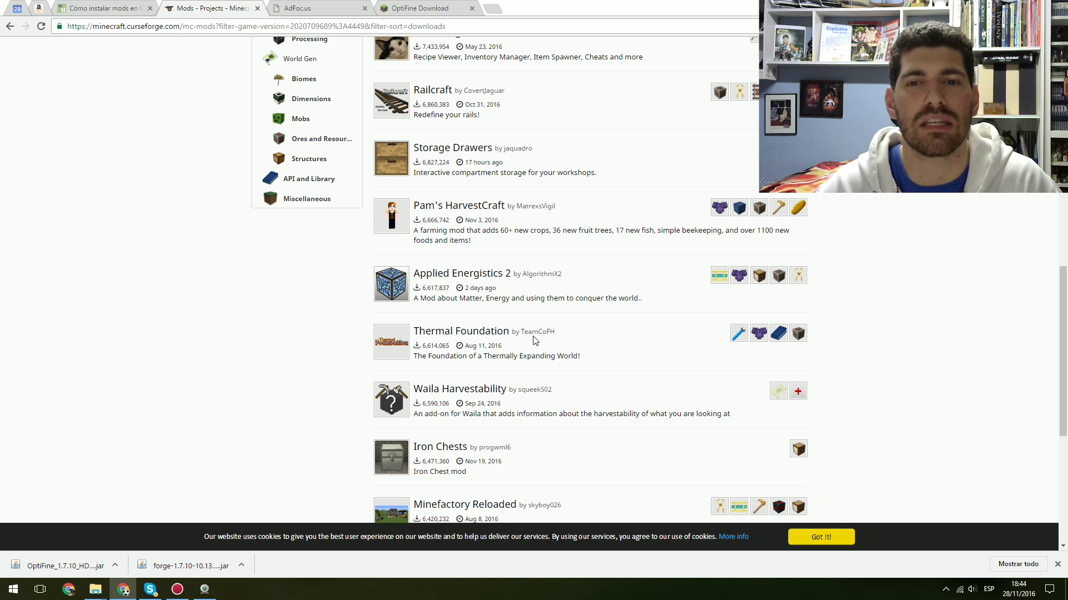
{"action": "scroll", "coordinate": [528, 336], "scroll_direction": "down", "scroll_amount": 5}
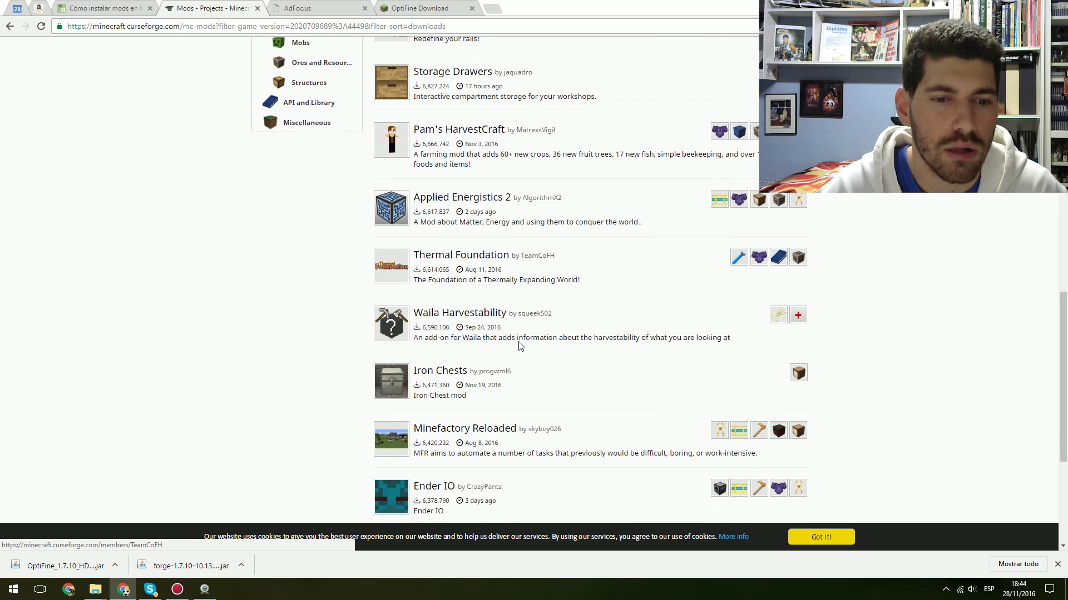
{"action": "scroll", "coordinate": [990, 353], "scroll_direction": "up", "scroll_amount": 15}
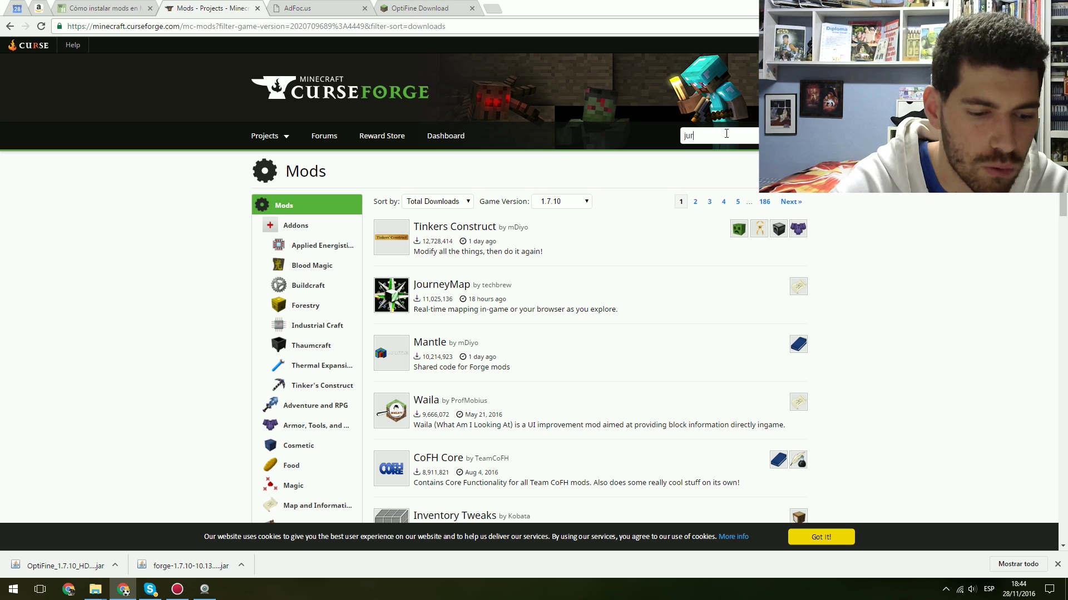
{"action": "key", "text": "Return"}
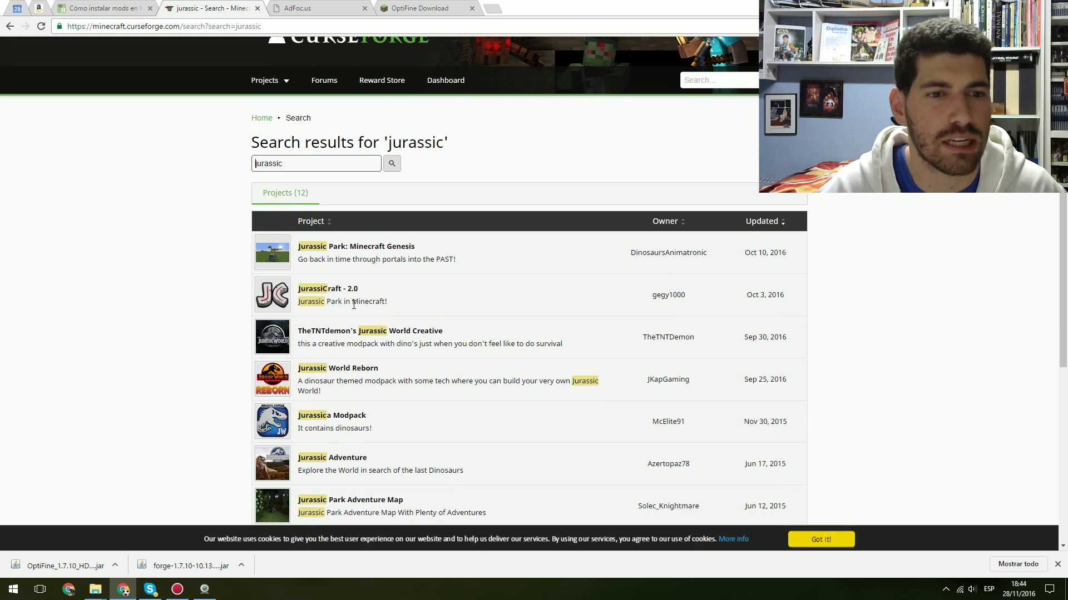
- Open the JurassiCraft - 2.0 mod from the search results and look over its download figure and description
{"action": "left_click", "coordinate": [305, 288]}
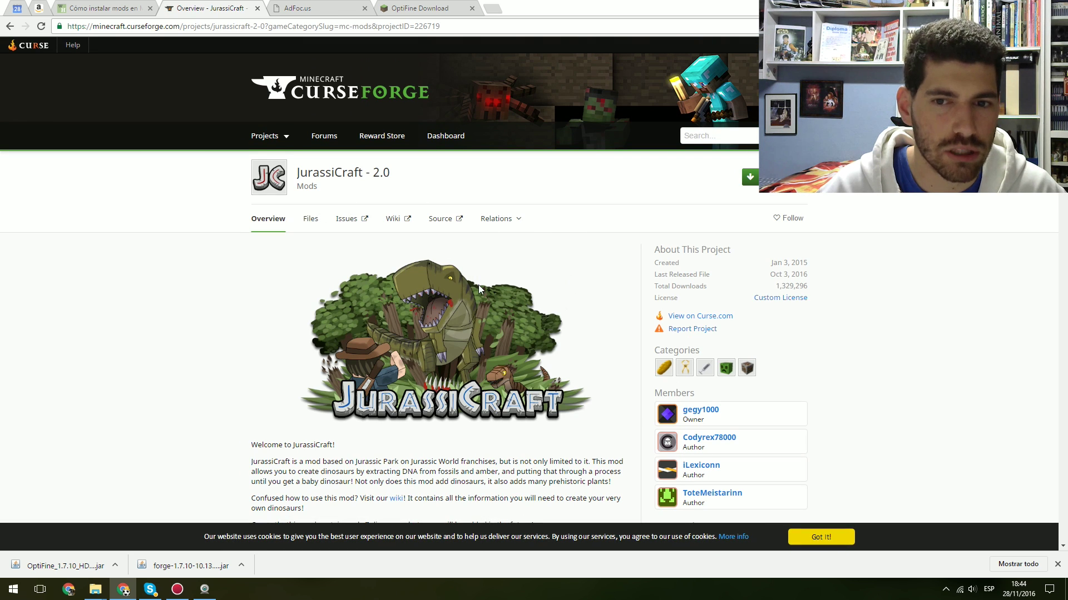
{"action": "left_click", "coordinate": [813, 287]}
{"action": "double_click", "coordinate": [804, 287]}
{"action": "double_click", "coordinate": [807, 285]}
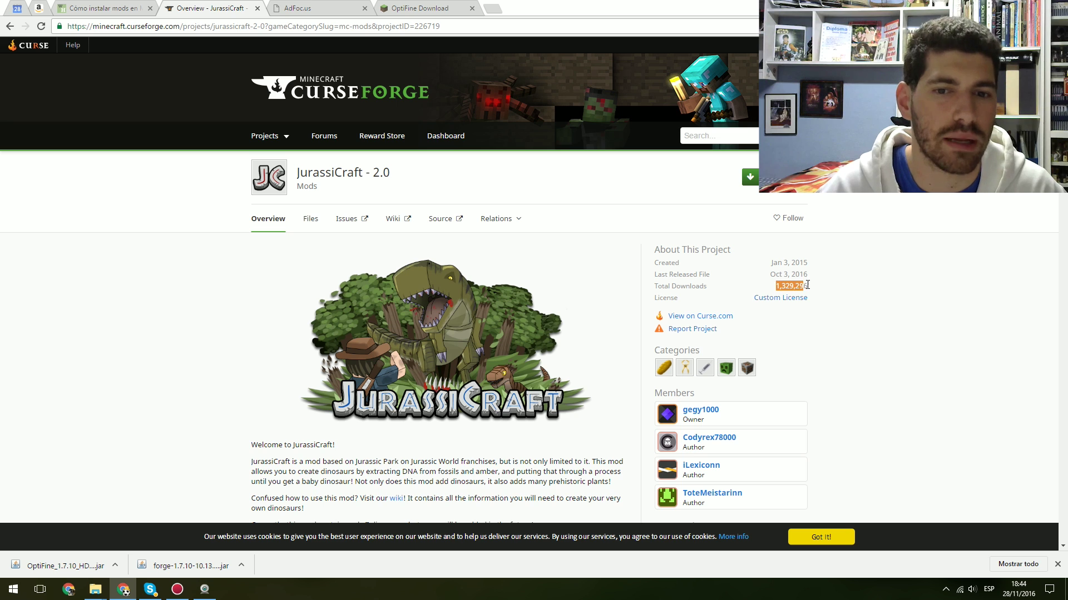
{"action": "scroll", "coordinate": [532, 289], "scroll_direction": "down", "scroll_amount": 3}
{"action": "scroll", "coordinate": [508, 279], "scroll_direction": "up", "scroll_amount": 3}
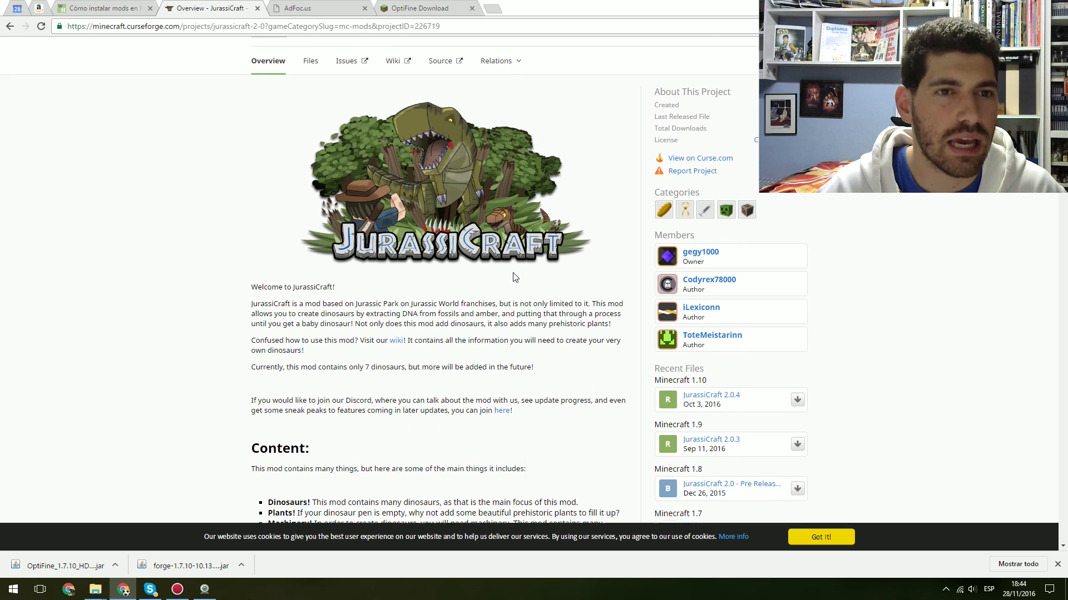
- From the mod's file list, download the JurassiCraft 1.4.6 release for game version 1.7.10 and accept keeping the jar
{"action": "left_click", "coordinate": [499, 219]}
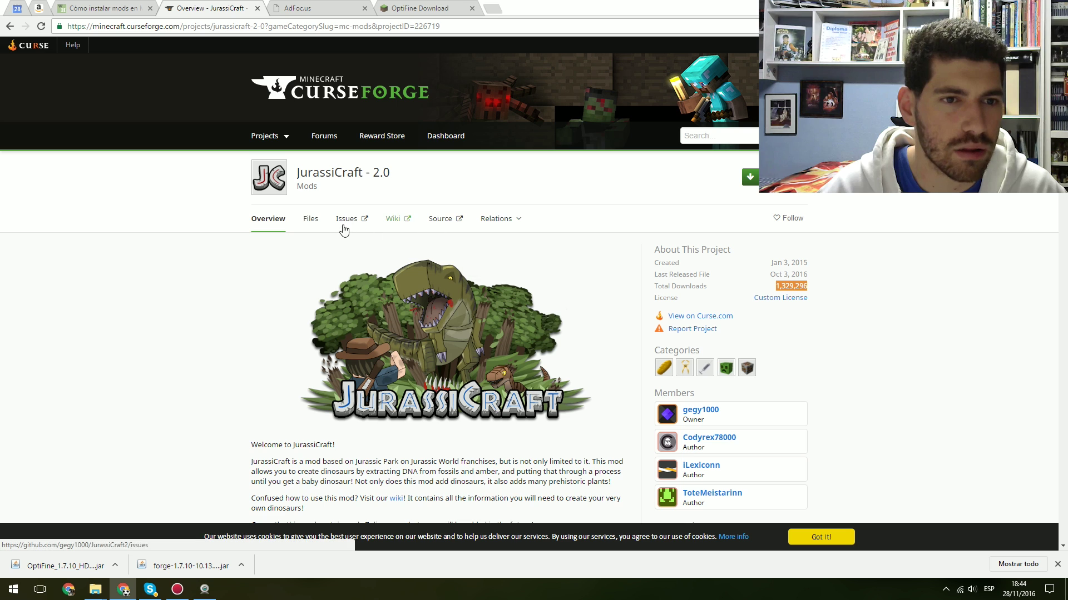
{"action": "left_click", "coordinate": [313, 220]}
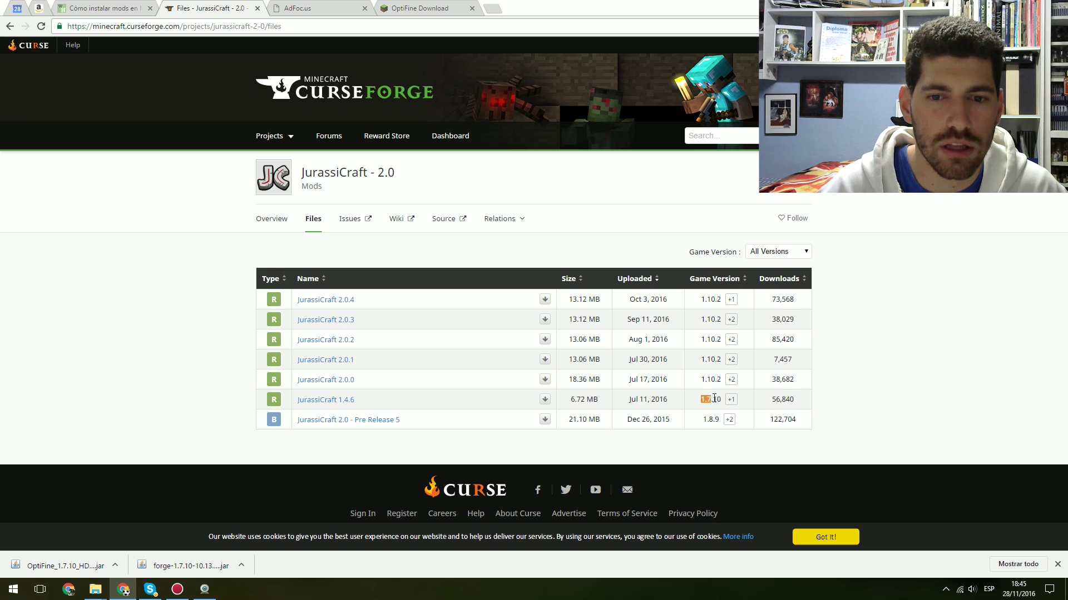
{"action": "mouse_move", "coordinate": [731, 399]}
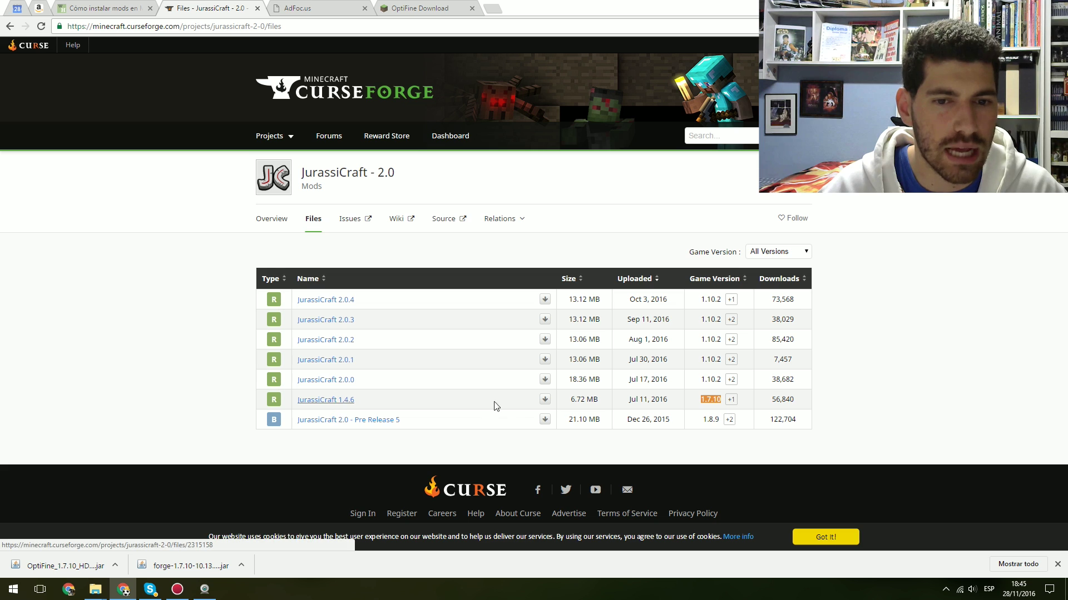
{"action": "left_click", "coordinate": [545, 402]}
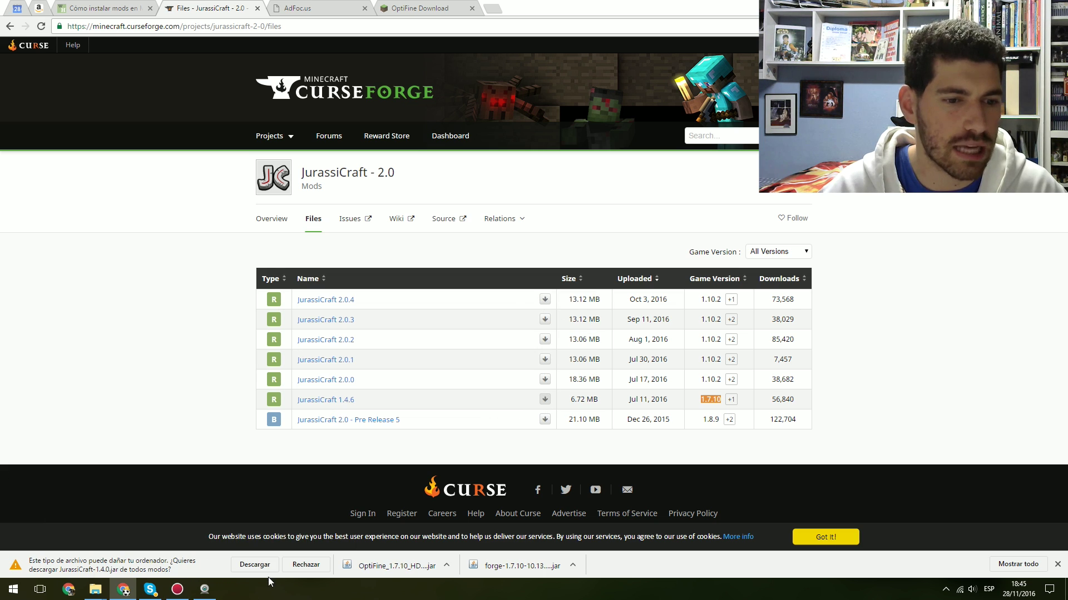
{"action": "left_click", "coordinate": [261, 577]}
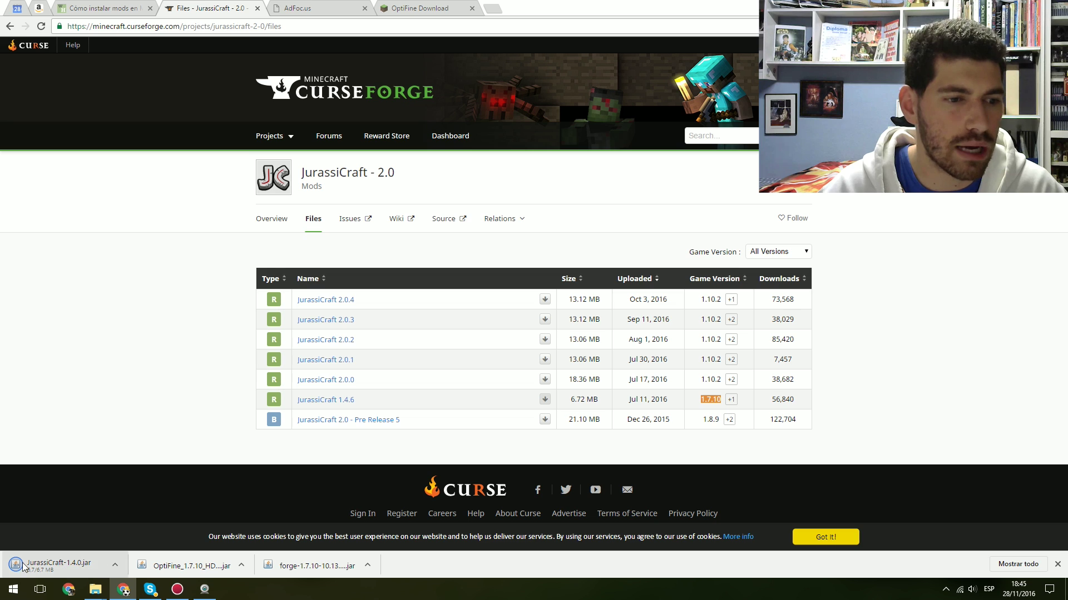
- Move JurassiCraft-1.4.0.jar from the Descargas folder into the mods folder of .minecraft
{"action": "left_click", "coordinate": [116, 565]}
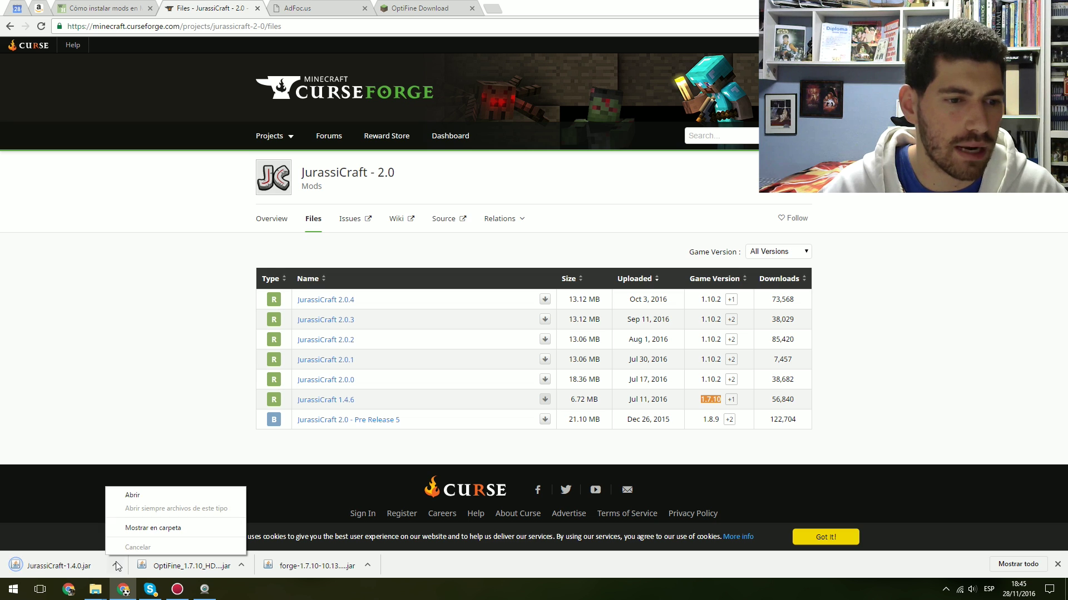
{"action": "left_click", "coordinate": [144, 529]}
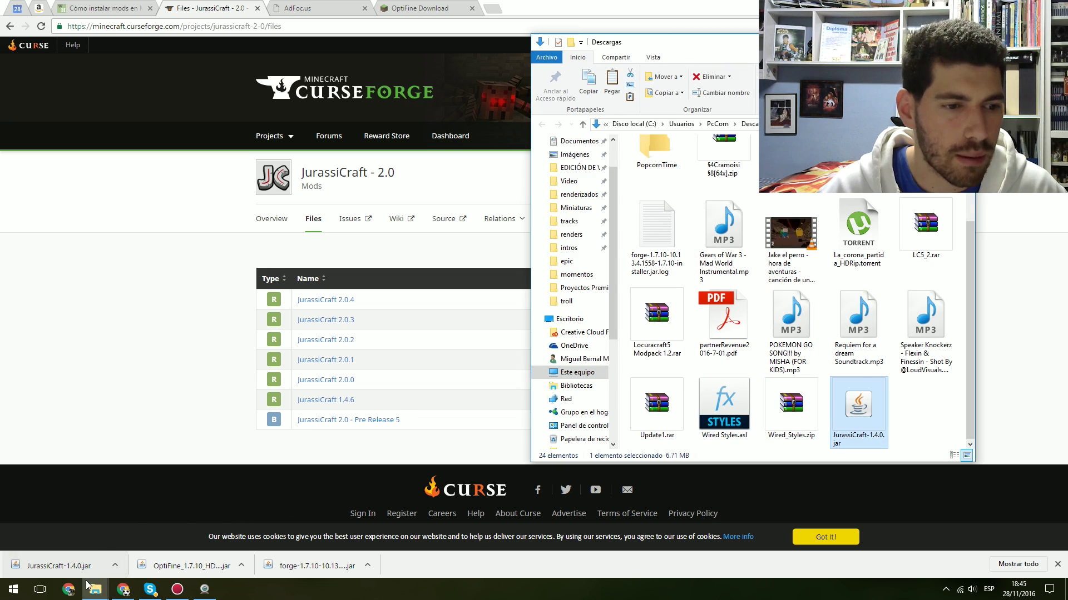
{"action": "mouse_move", "coordinate": [95, 589]}
{"action": "left_click", "coordinate": [99, 542]}
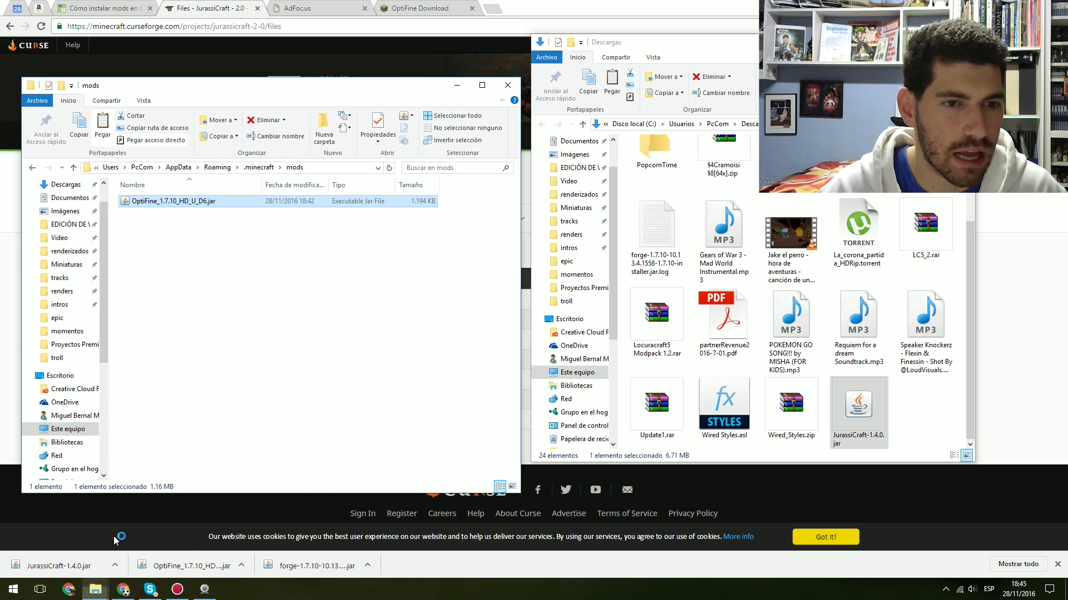
{"action": "left_click", "coordinate": [871, 402]}
{"action": "left_click_drag", "start_coordinate": [871, 402], "coordinate": [238, 310]}
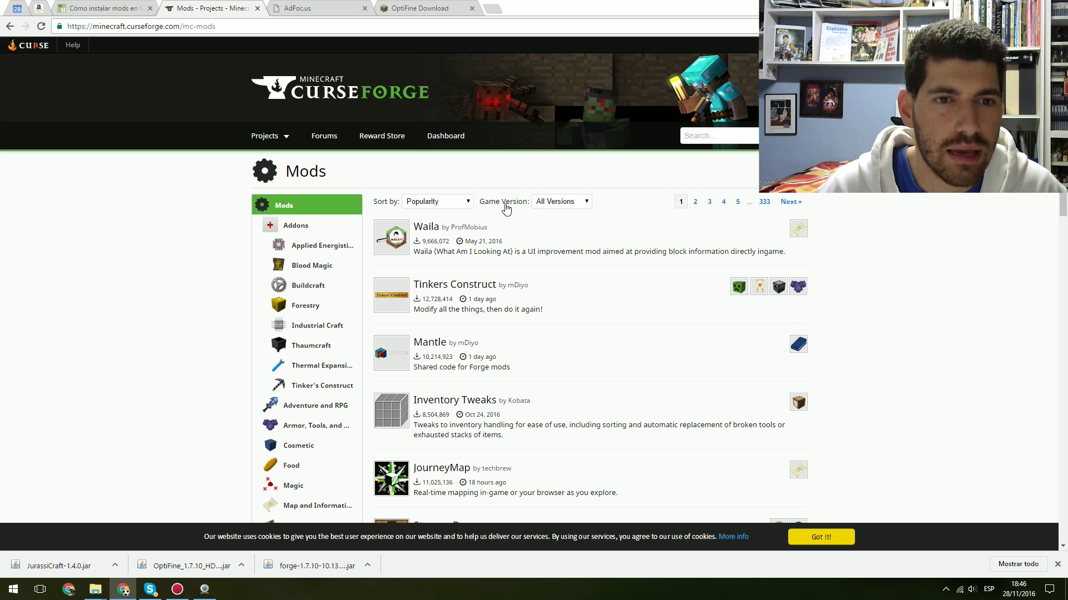
- Filter the CurseForge Mods list to game version 1.7.10 and look through the most popular mods
{"action": "left_click", "coordinate": [584, 203]}
{"action": "scroll", "coordinate": [572, 255], "scroll_direction": "down", "scroll_amount": 4}
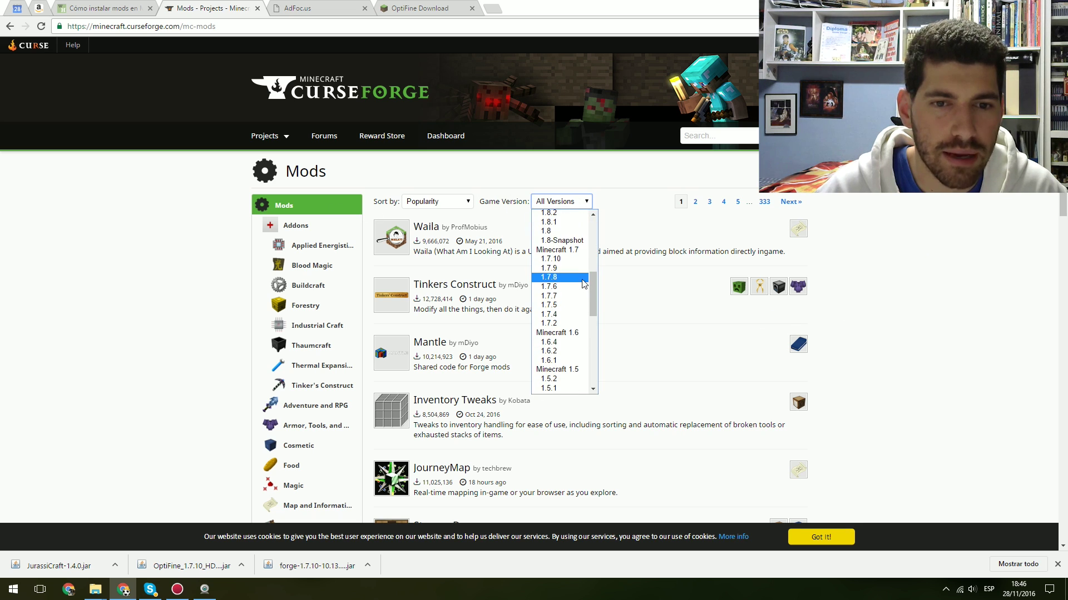
{"action": "left_click", "coordinate": [575, 259]}
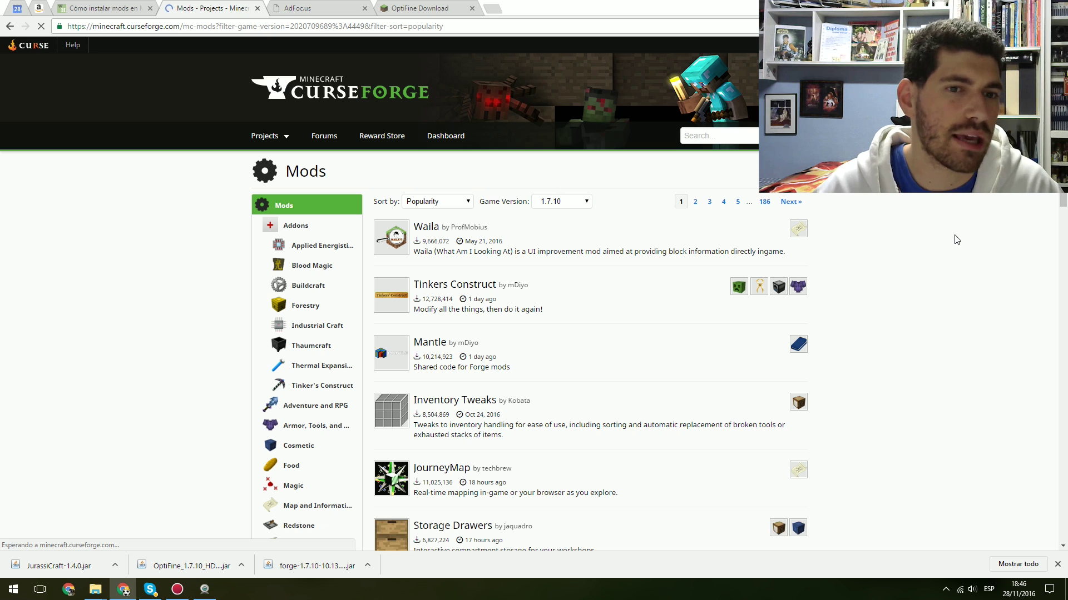
{"action": "scroll", "coordinate": [542, 284], "scroll_direction": "down", "scroll_amount": 1}
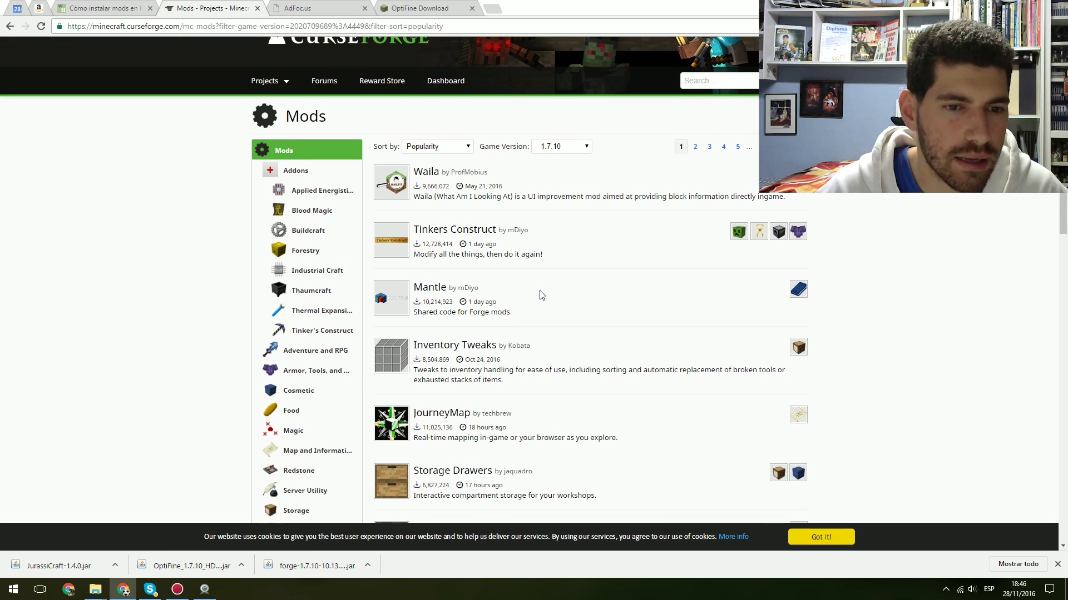
{"action": "scroll", "coordinate": [453, 351], "scroll_direction": "down", "scroll_amount": 4}
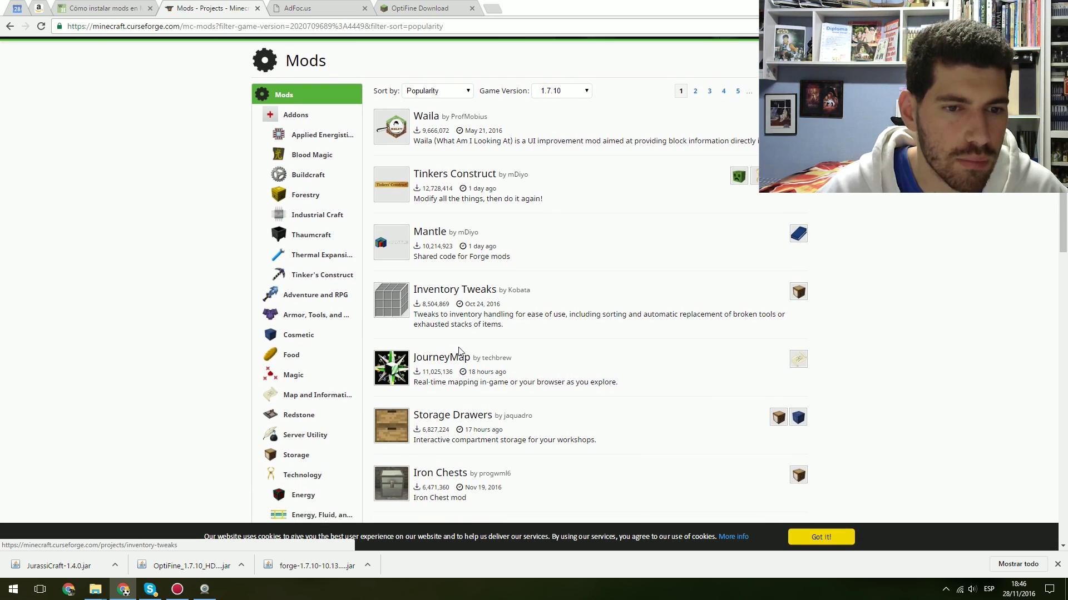
{"action": "scroll", "coordinate": [459, 351], "scroll_direction": "up", "scroll_amount": 4}
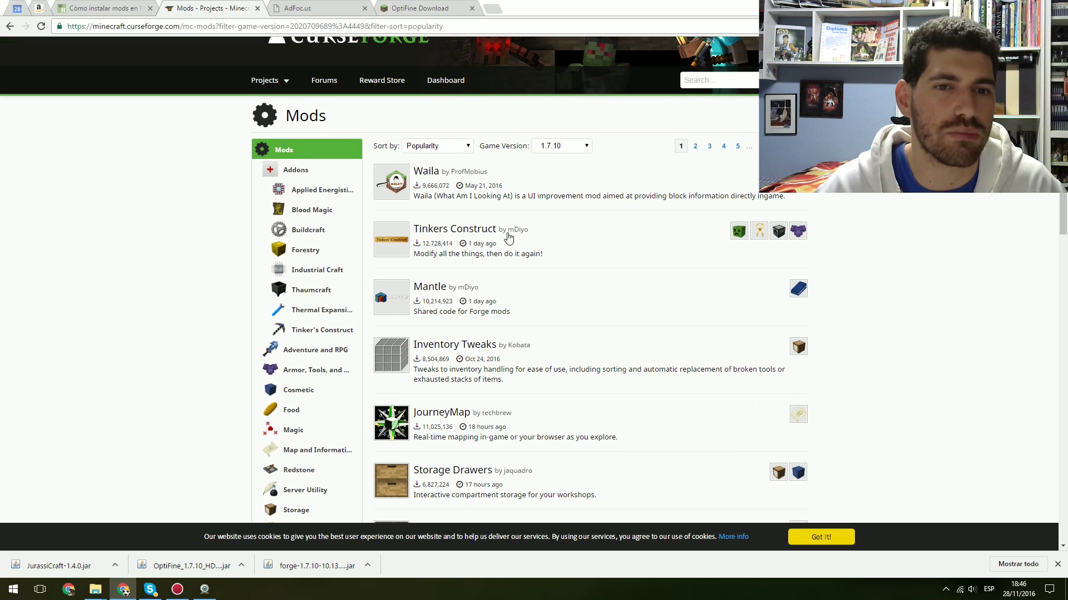
- Open Tinkers Construct and download TConstruct-1.7.10-1.8.8.build991.jar from its file list
{"action": "left_click", "coordinate": [467, 229]}
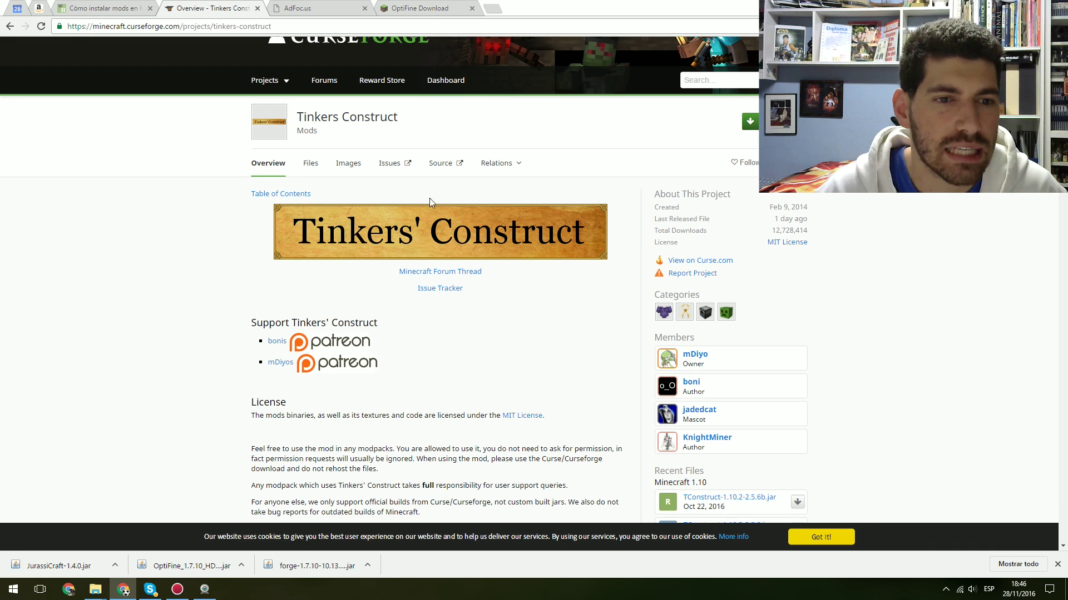
{"action": "left_click", "coordinate": [312, 163]}
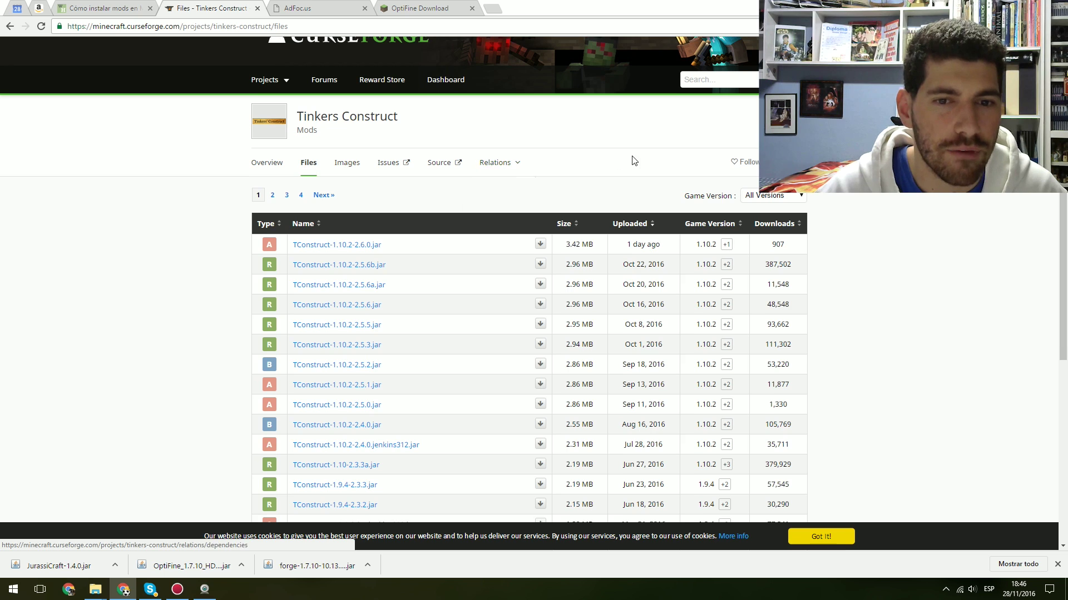
{"action": "scroll", "coordinate": [734, 206], "scroll_direction": "down", "scroll_amount": 6}
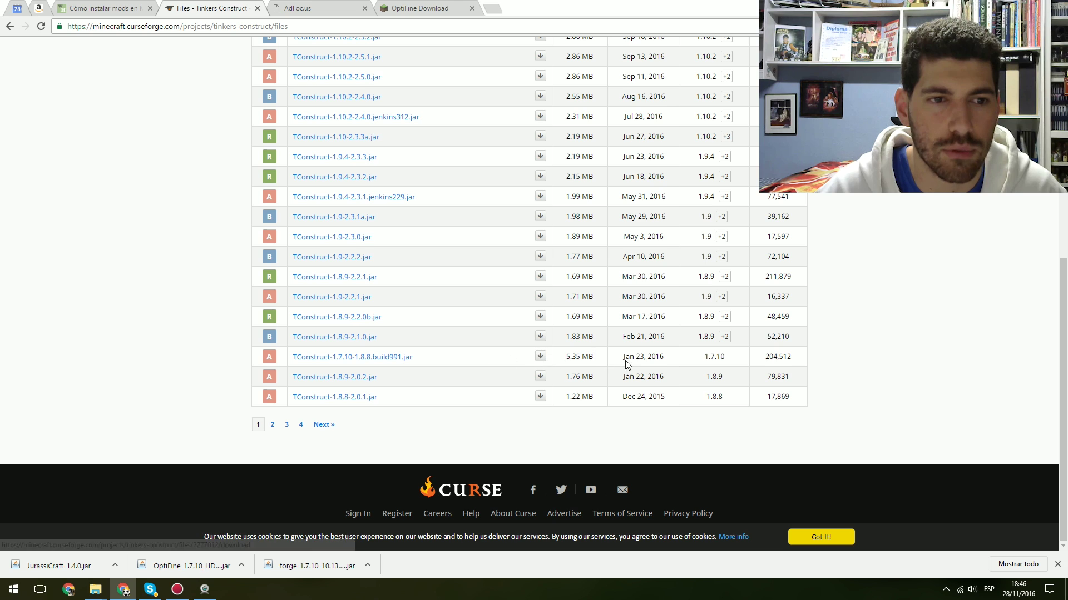
{"action": "scroll", "coordinate": [322, 345], "scroll_direction": "up", "scroll_amount": 4}
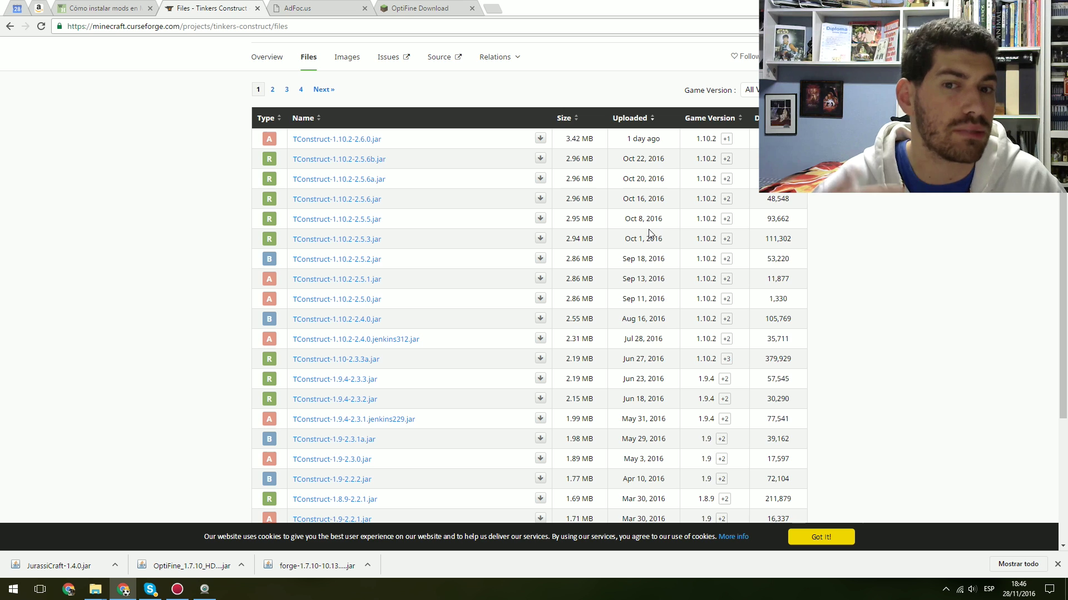
{"action": "scroll", "coordinate": [651, 237], "scroll_direction": "down", "scroll_amount": 3}
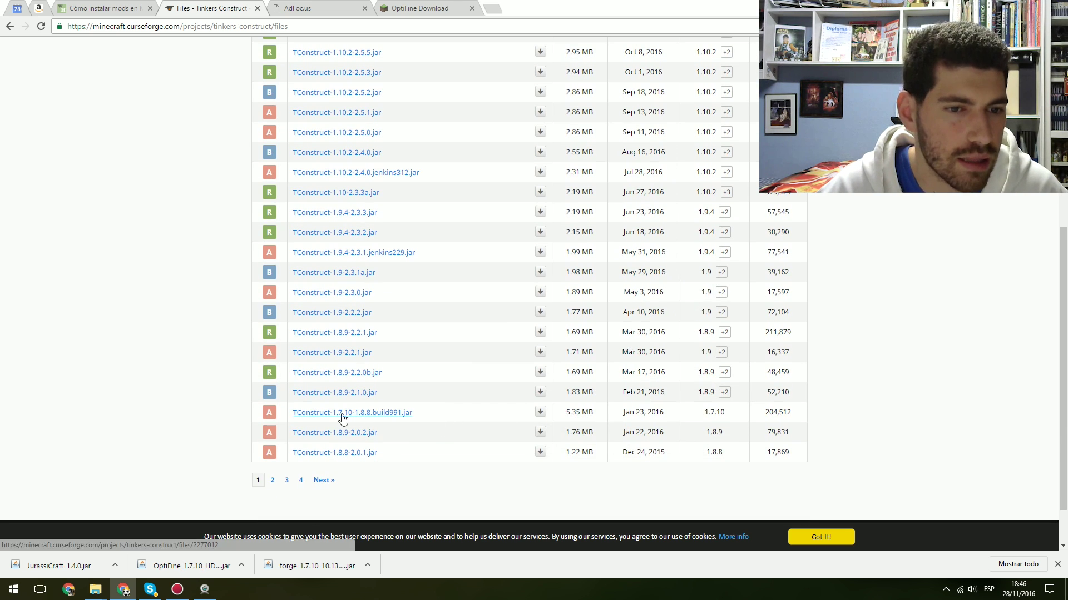
{"action": "left_click", "coordinate": [540, 414]}
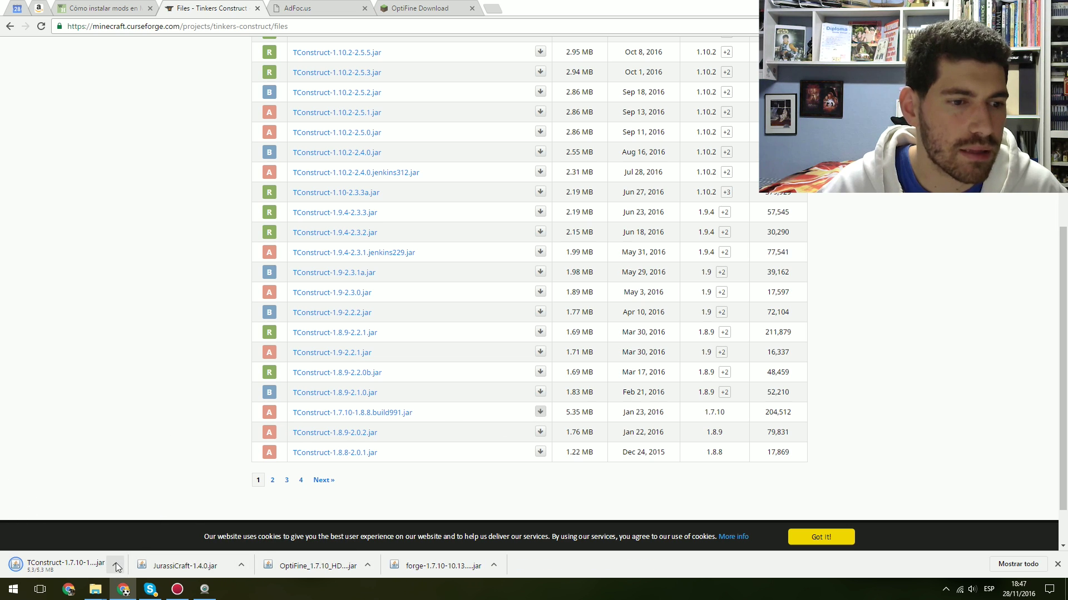
- Move TConstruct-1.7.10-1.8.8.build991.jar from the Descargas folder into the mods folder of .minecraft
{"action": "left_click", "coordinate": [115, 563]}
{"action": "left_click", "coordinate": [160, 528]}
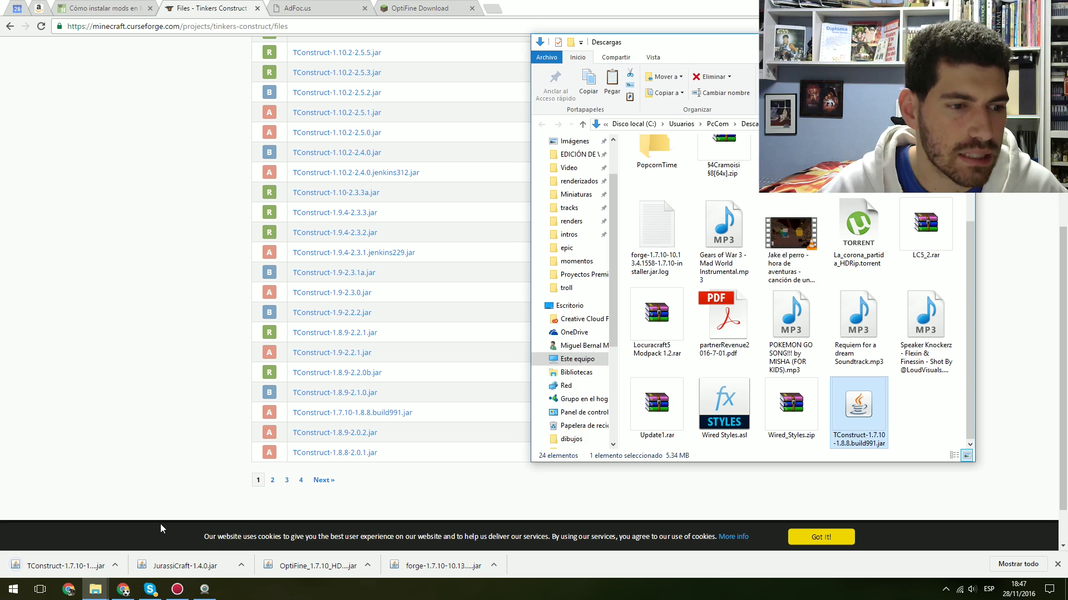
{"action": "mouse_move", "coordinate": [94, 589]}
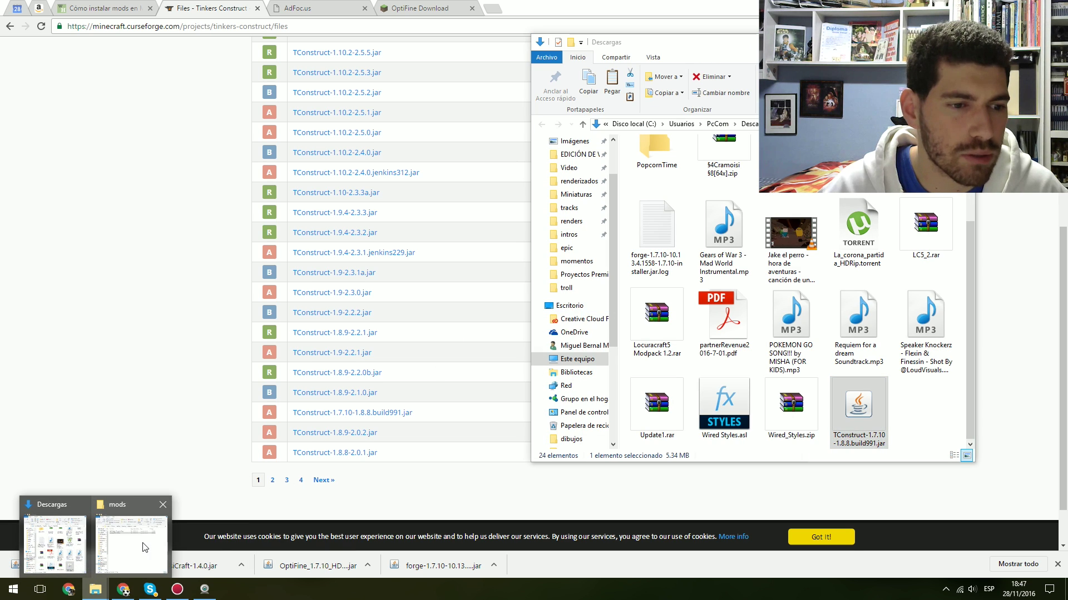
{"action": "left_click", "coordinate": [148, 548]}
{"action": "left_click_drag", "start_coordinate": [866, 411], "coordinate": [326, 353]}
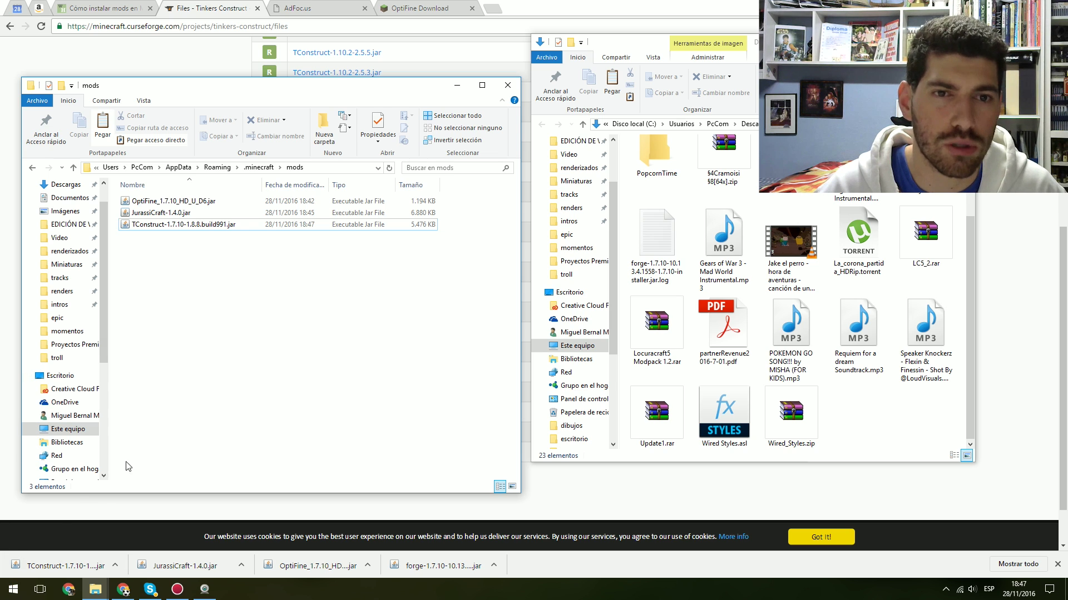
- In the Minecraft Launcher, set the profile's version to release 1.7.10-Forge10.13.4.1558-1.7.10, save it and start the game
{"action": "left_click", "coordinate": [2, 587]}
{"action": "key", "text": "Escape"}
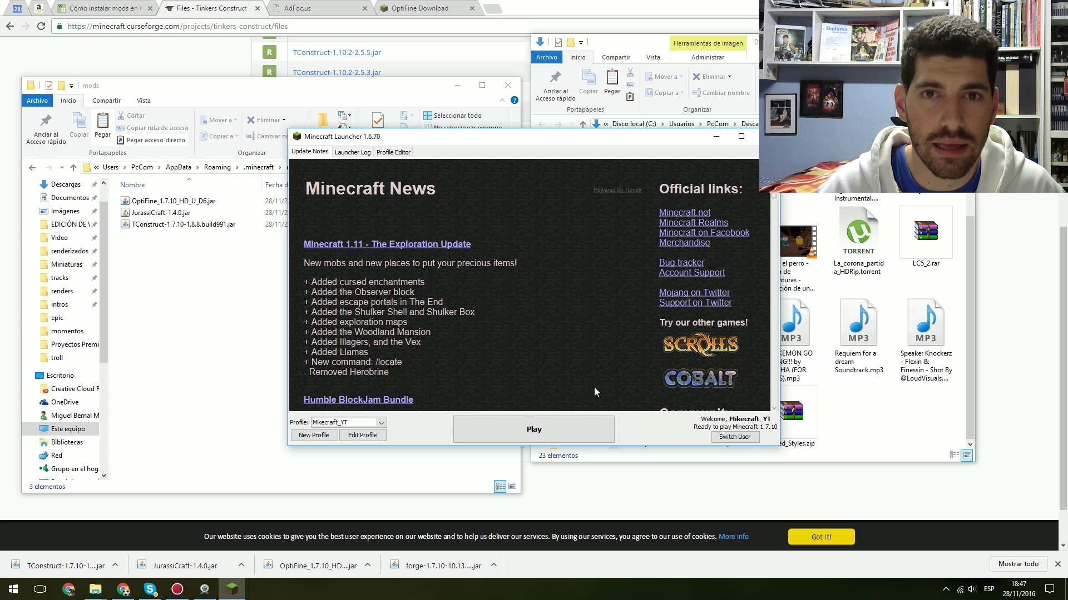
{"action": "left_click", "coordinate": [367, 437]}
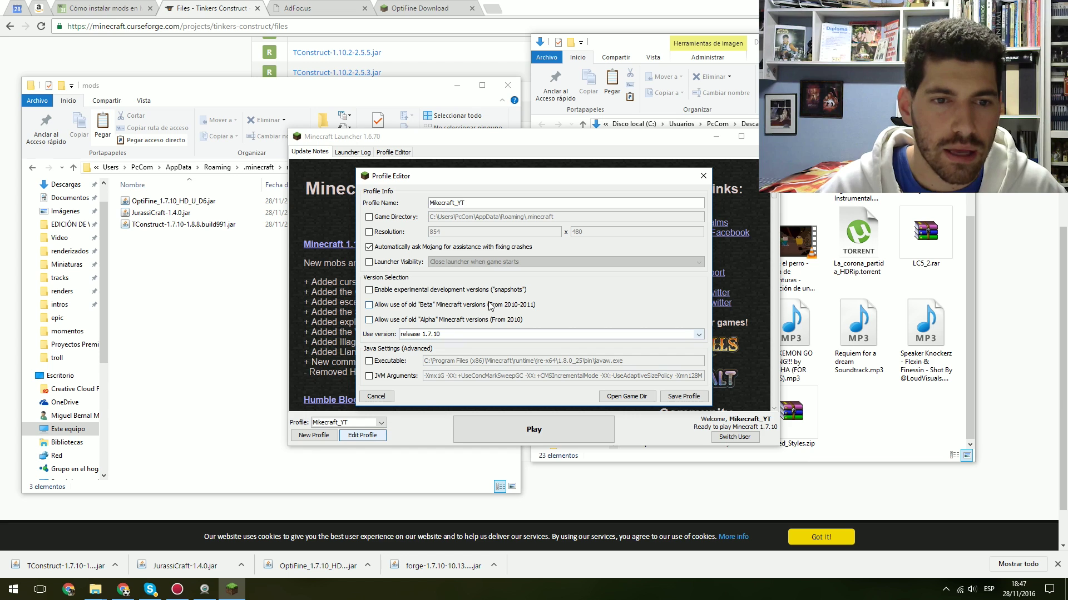
{"action": "left_click", "coordinate": [419, 336]}
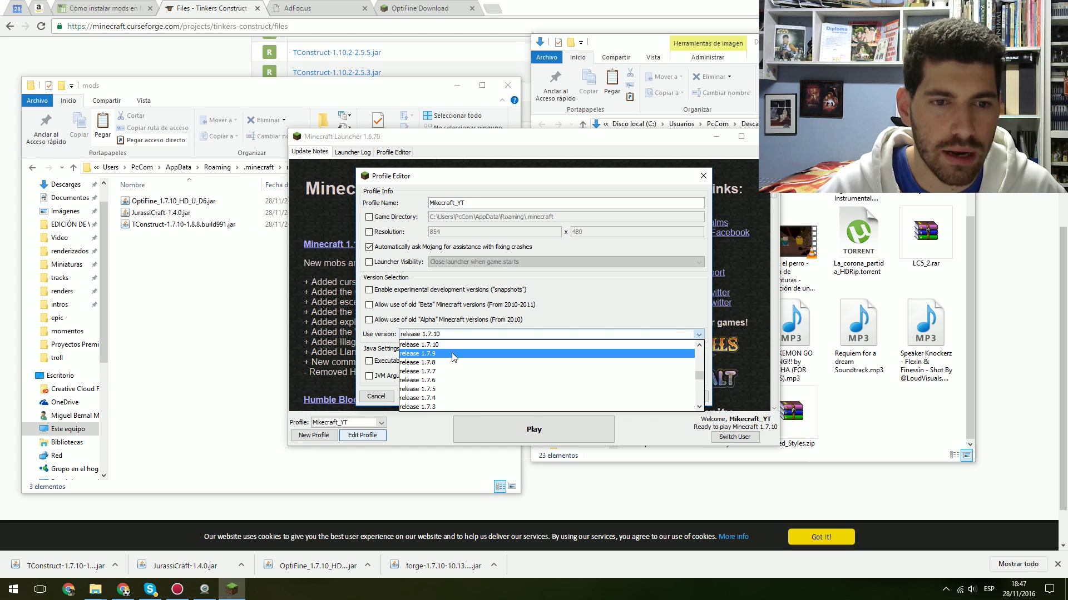
{"action": "scroll", "coordinate": [454, 359], "scroll_direction": "up", "scroll_amount": 4}
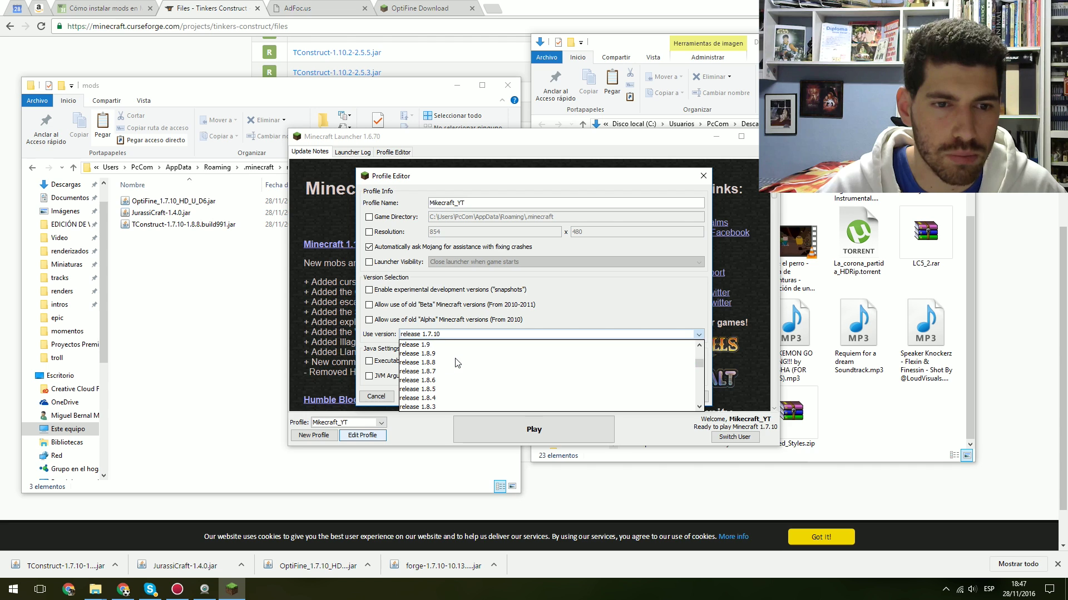
{"action": "scroll", "coordinate": [457, 363], "scroll_direction": "down", "scroll_amount": 3}
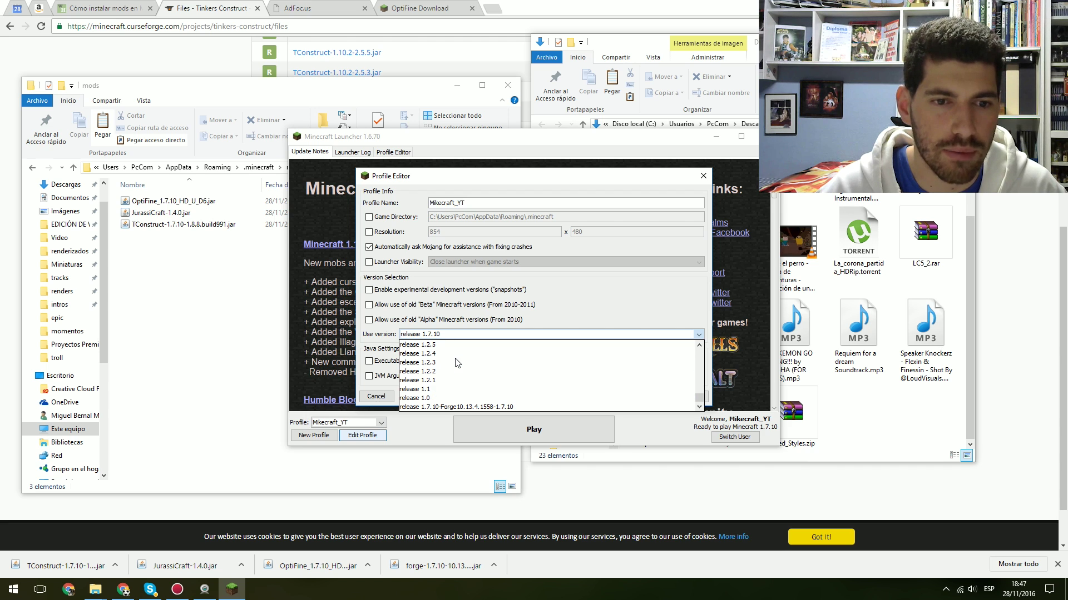
{"action": "left_click", "coordinate": [440, 407]}
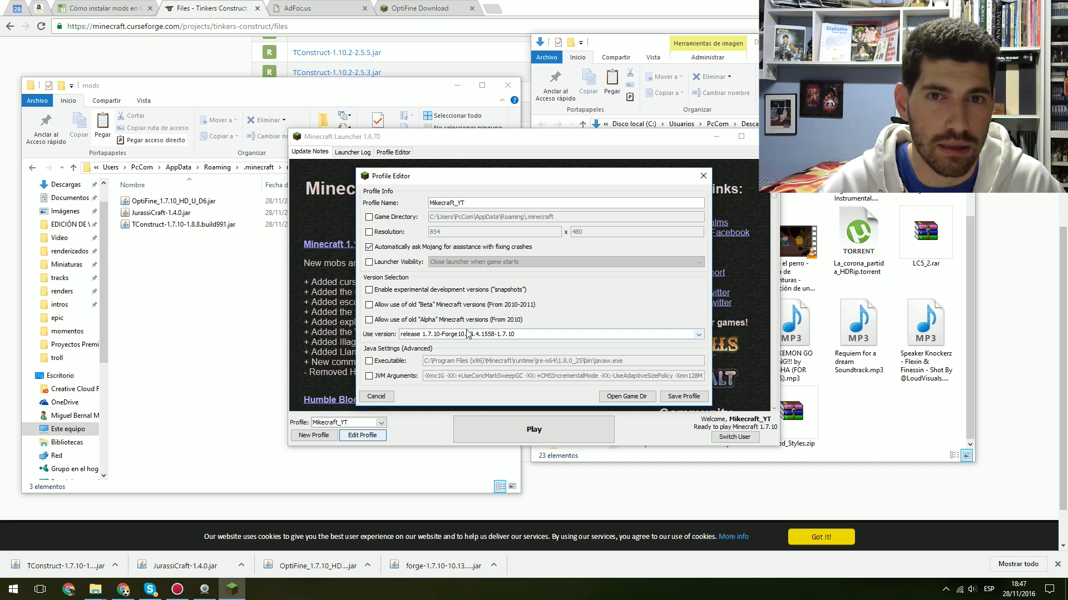
{"action": "left_click", "coordinate": [688, 397]}
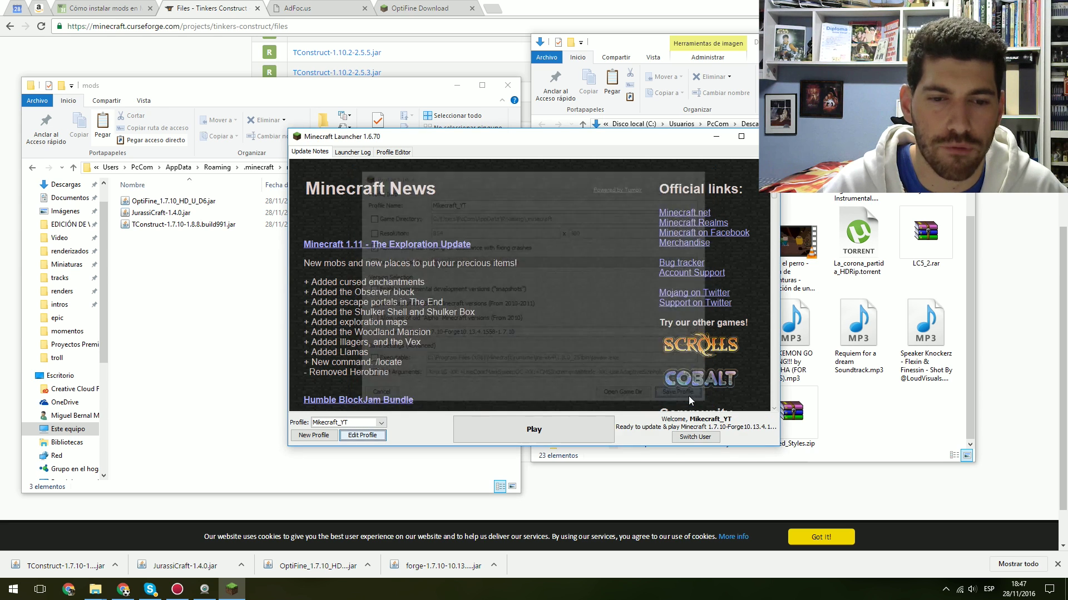
{"action": "left_click", "coordinate": [564, 429]}
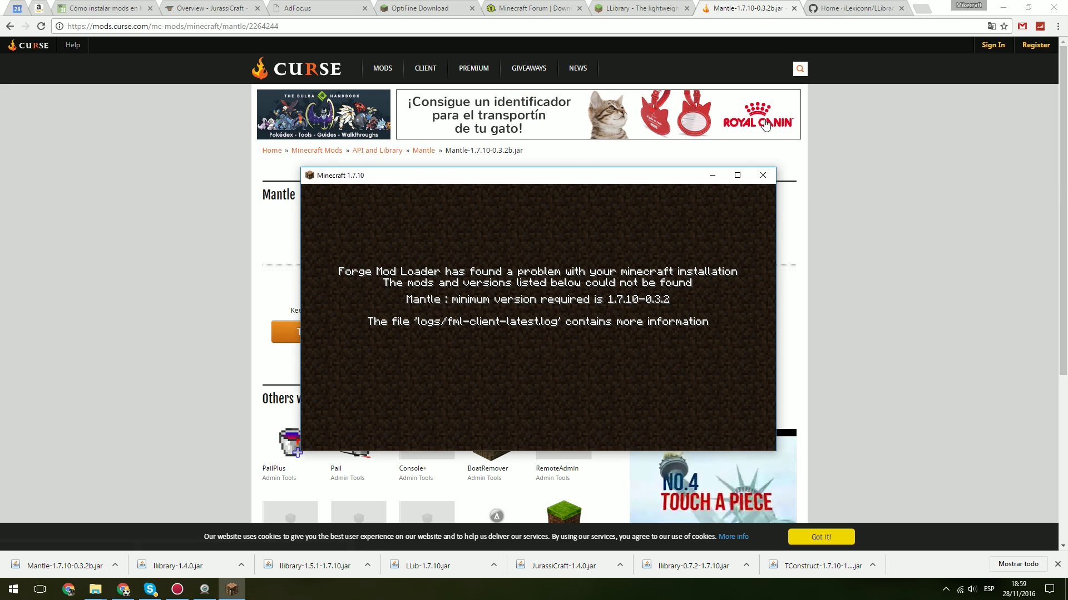
- Dismiss the game's missing-mod error, search Curse for mantle and open the Mantle mod page
{"action": "left_click", "coordinate": [762, 175]}
{"action": "left_click", "coordinate": [781, 72]}
{"action": "type", "text": "mantle"}
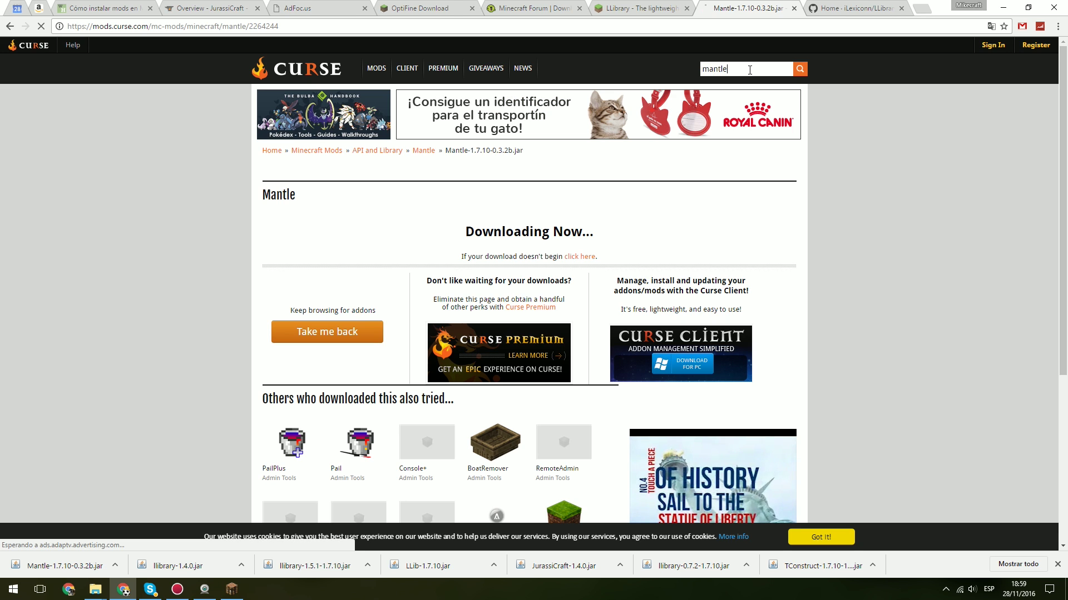
{"action": "key", "text": "Return"}
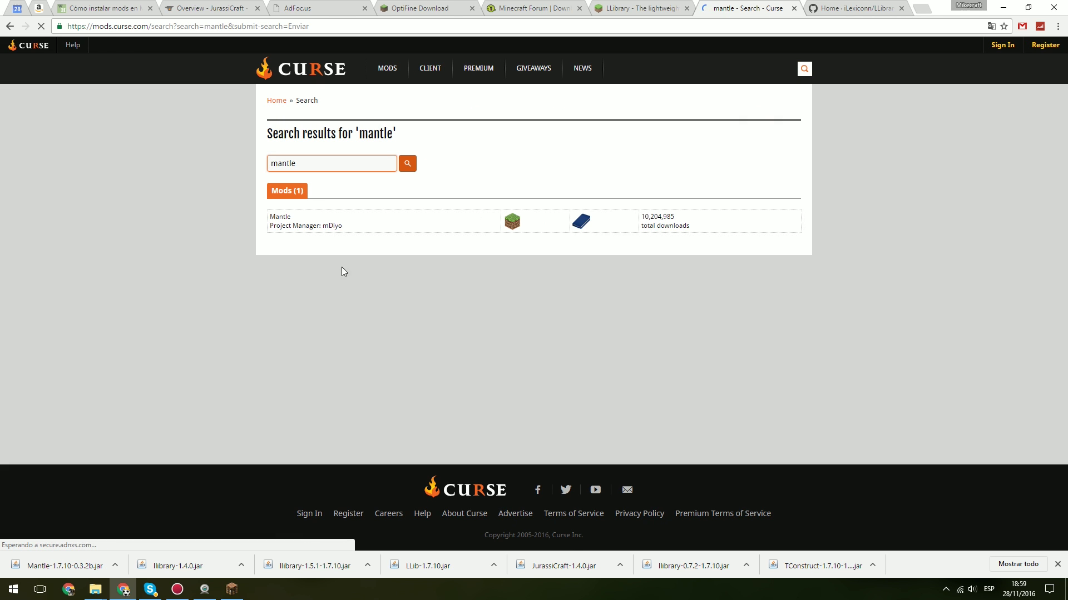
{"action": "left_click", "coordinate": [288, 222]}
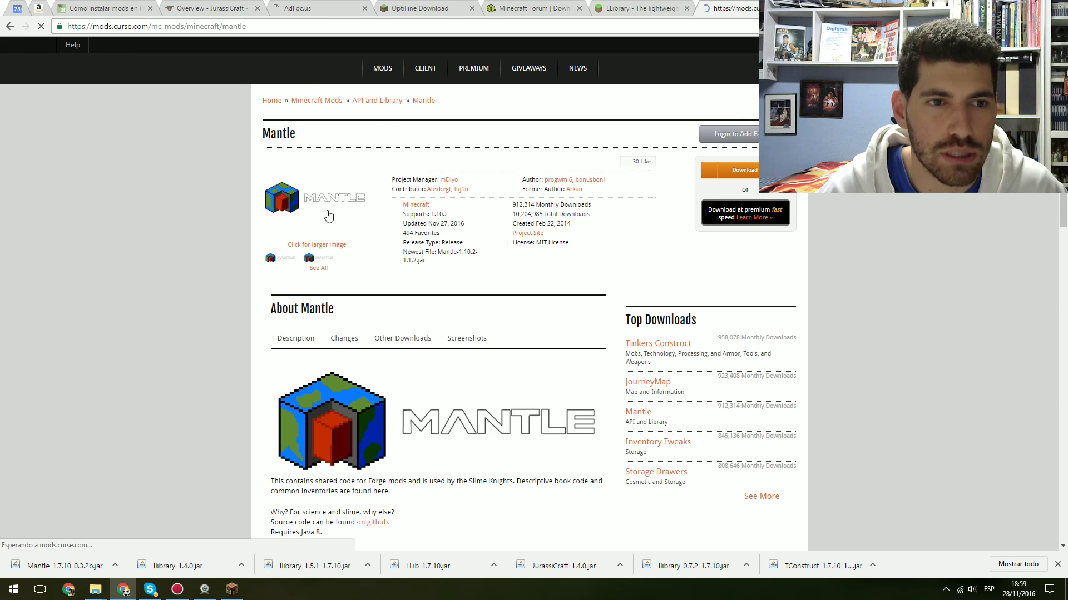
- Check the required Mantle version in the game error and browse page 2 of Mantle's other downloads for Minecraft 1.7.10 files
{"action": "left_click", "coordinate": [392, 388]}
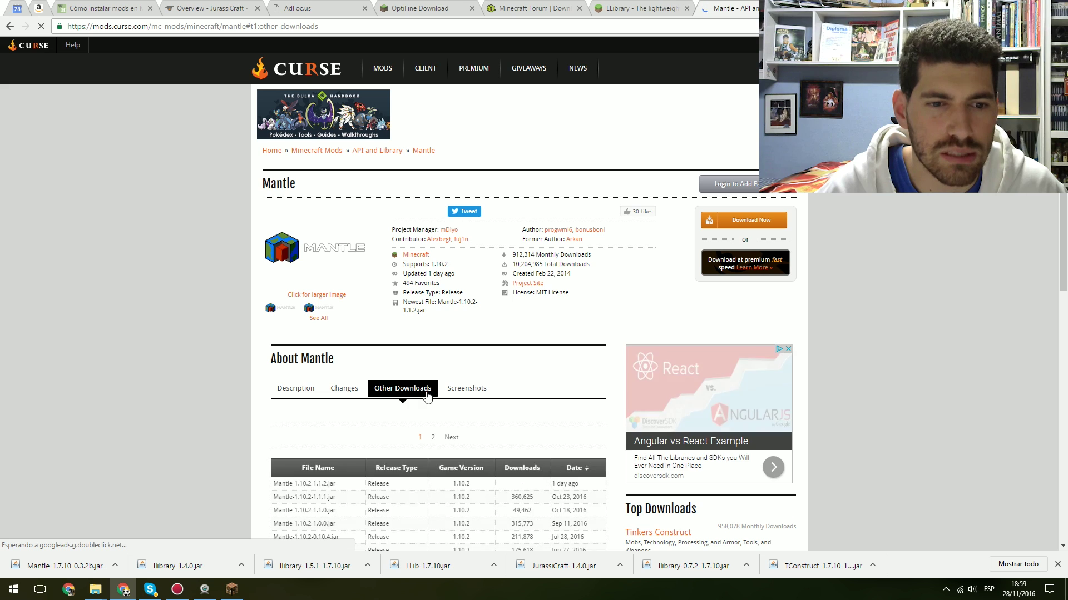
{"action": "scroll", "coordinate": [412, 312], "scroll_direction": "down", "scroll_amount": 4}
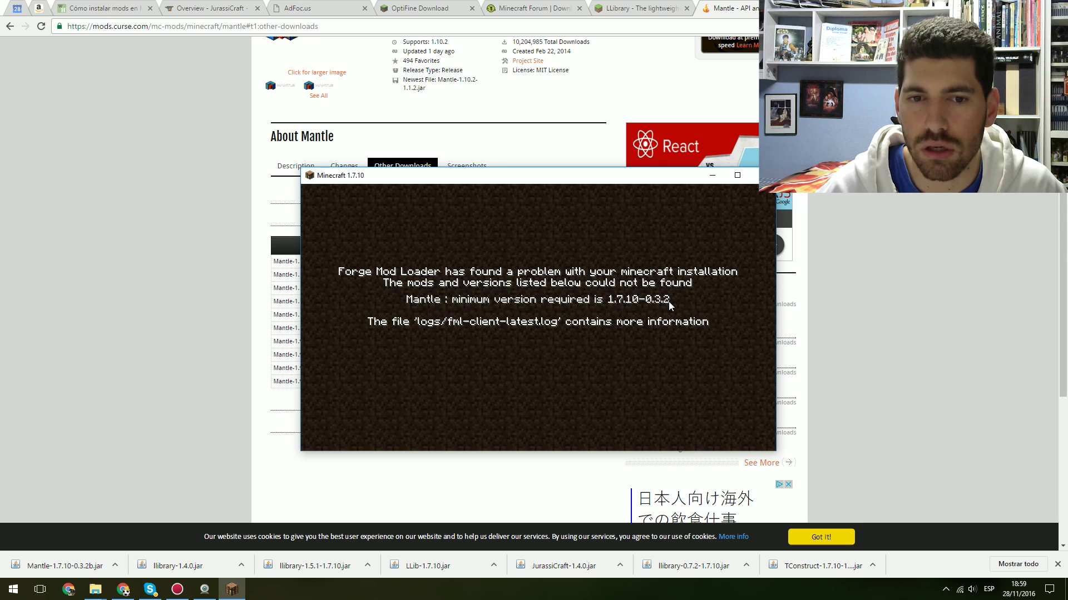
{"action": "left_click", "coordinate": [887, 305]}
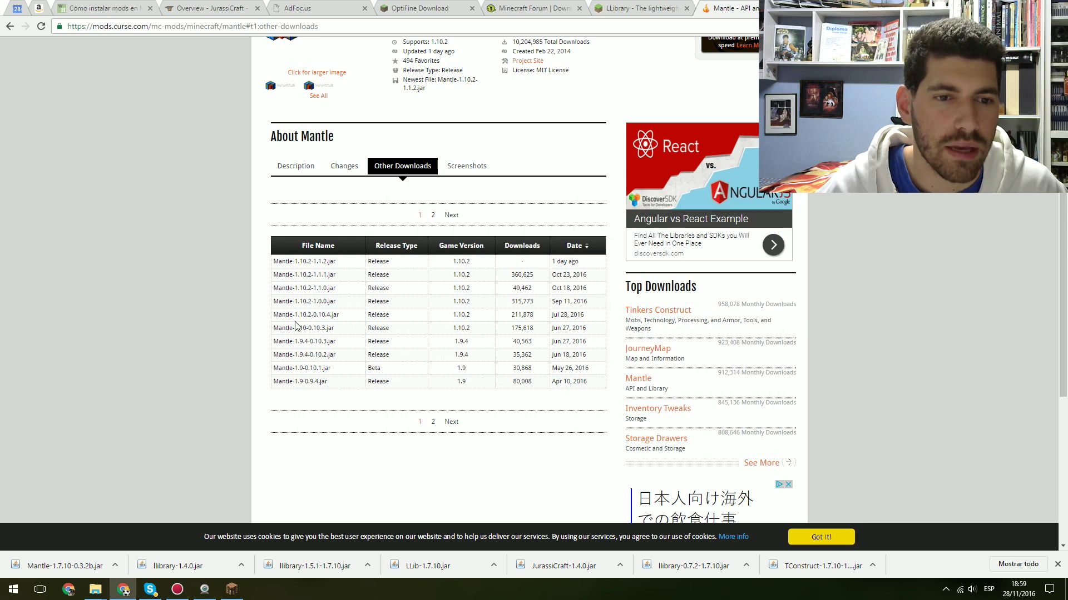
{"action": "left_click", "coordinate": [429, 422]}
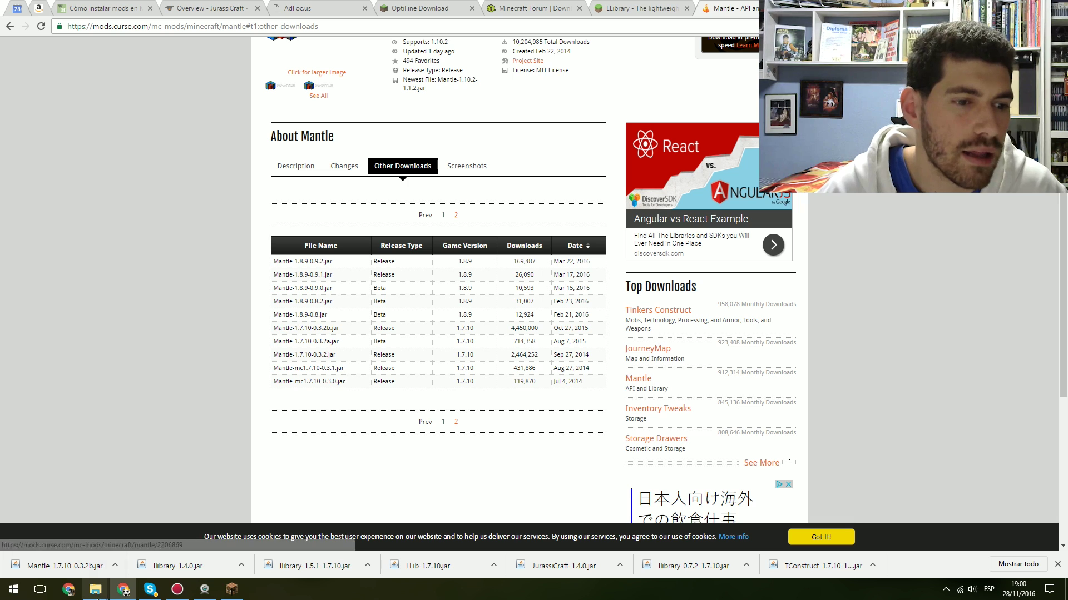
- Move Mantle-1.7.10-0.3.2b.jar from the Descargas folder into the mods folder of .minecraft
{"action": "left_click", "coordinate": [114, 571]}
{"action": "left_click", "coordinate": [191, 522]}
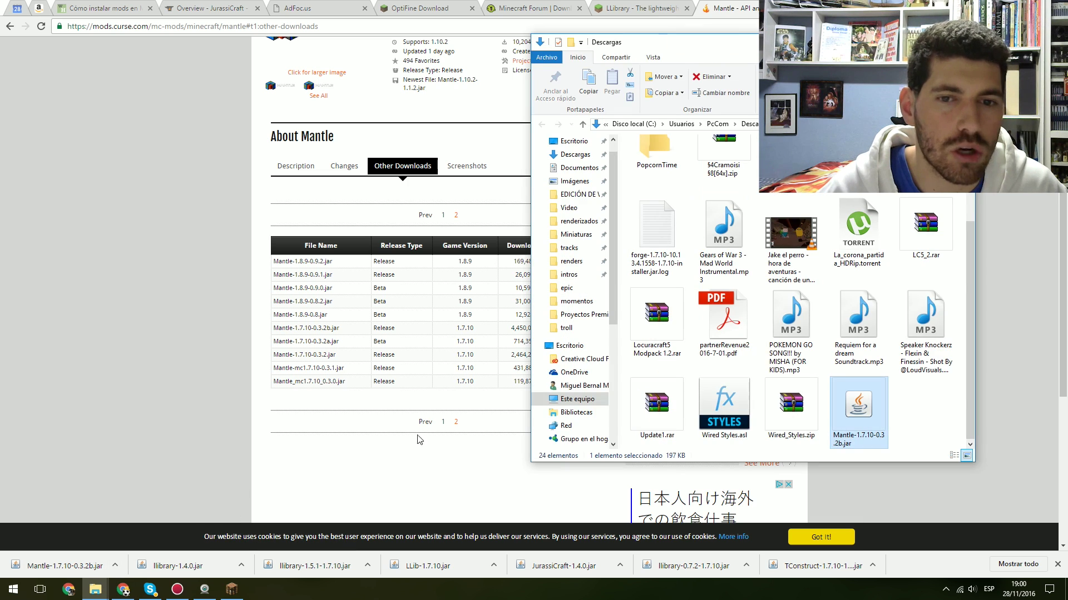
{"action": "right_click", "coordinate": [865, 407]}
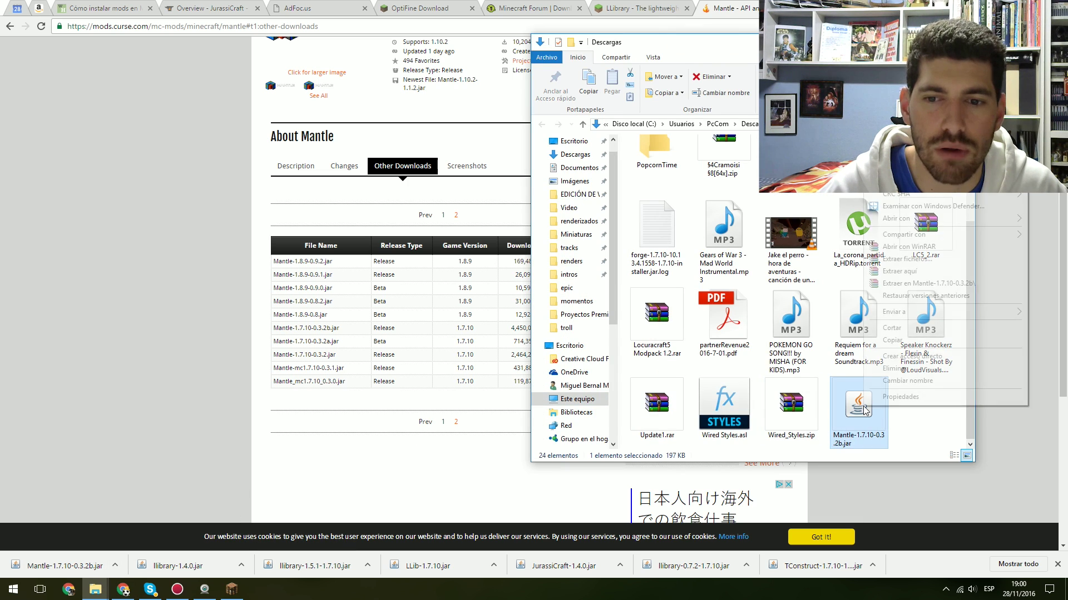
{"action": "left_click", "coordinate": [902, 332]}
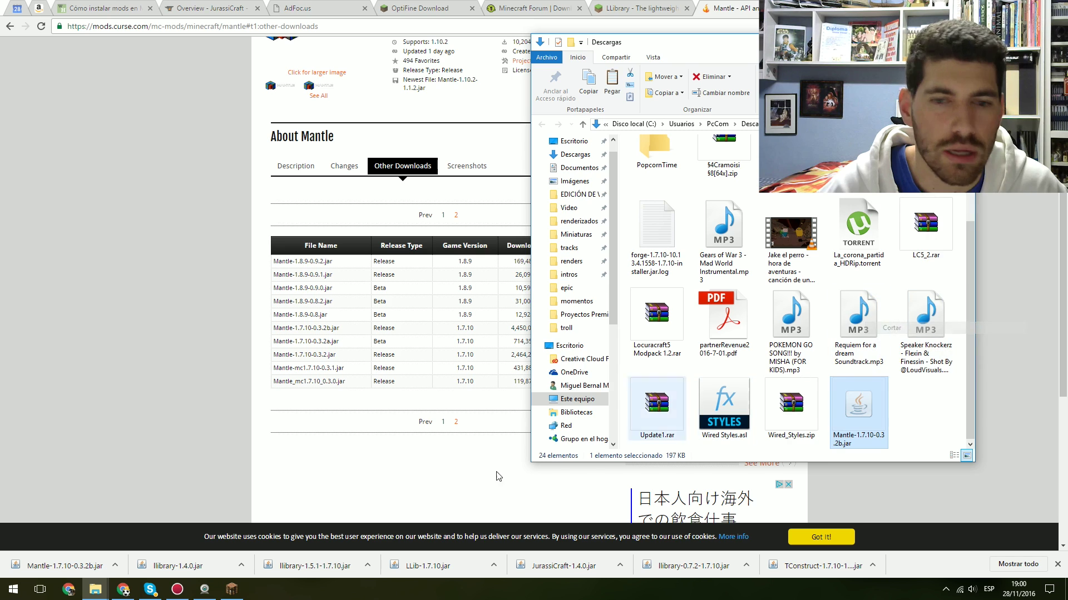
{"action": "mouse_move", "coordinate": [95, 589]}
{"action": "left_click", "coordinate": [78, 523]}
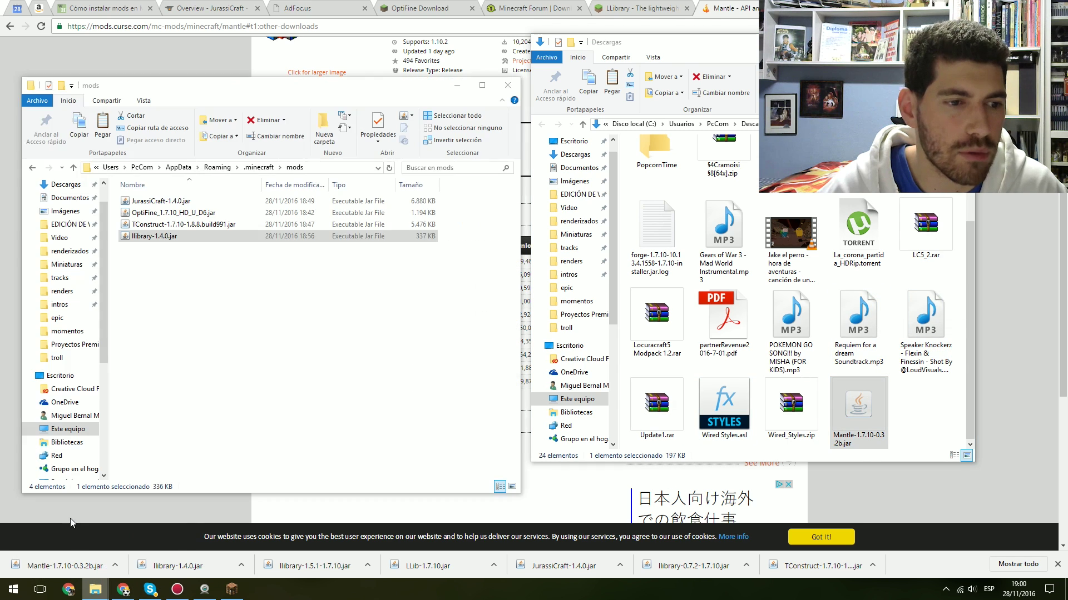
{"action": "right_click", "coordinate": [258, 359]}
{"action": "left_click", "coordinate": [305, 435]}
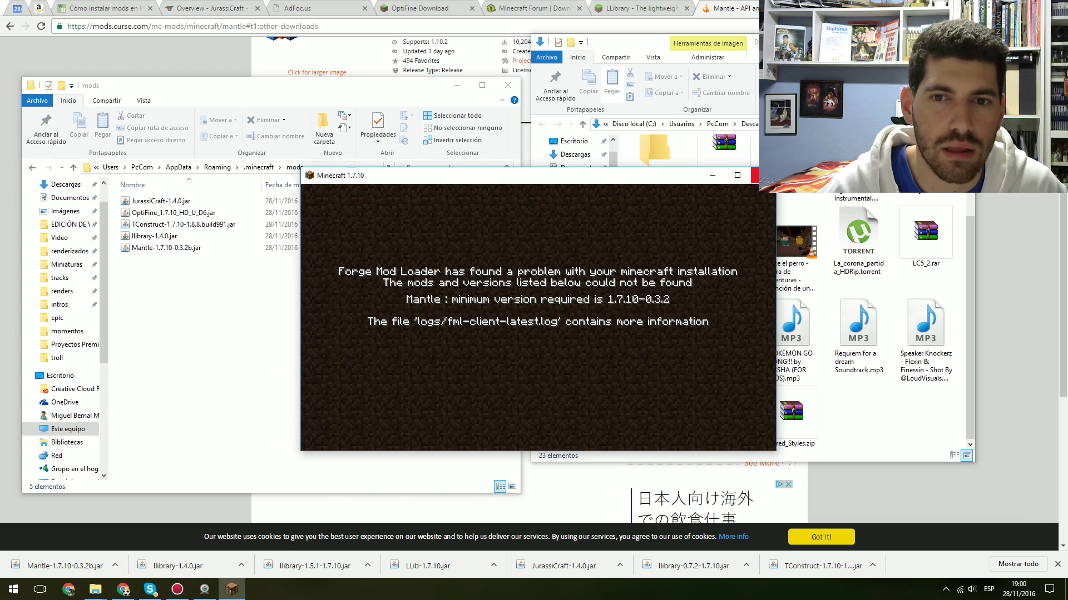
- Close the failed game, reopen the Minecraft Launcher, save the profile with release 1.7.10-Forge10.13.4.1558-1.7.10 and start the game
{"action": "left_click", "coordinate": [755, 175]}
{"action": "left_click", "coordinate": [13, 589]}
{"action": "left_click", "coordinate": [438, 317]}
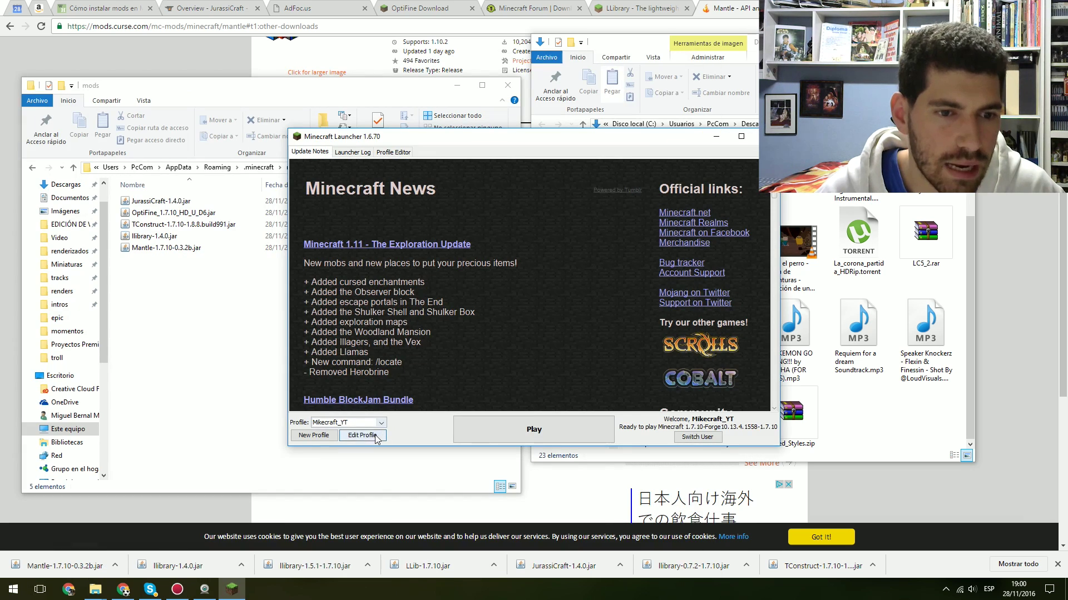
{"action": "left_click", "coordinate": [374, 437]}
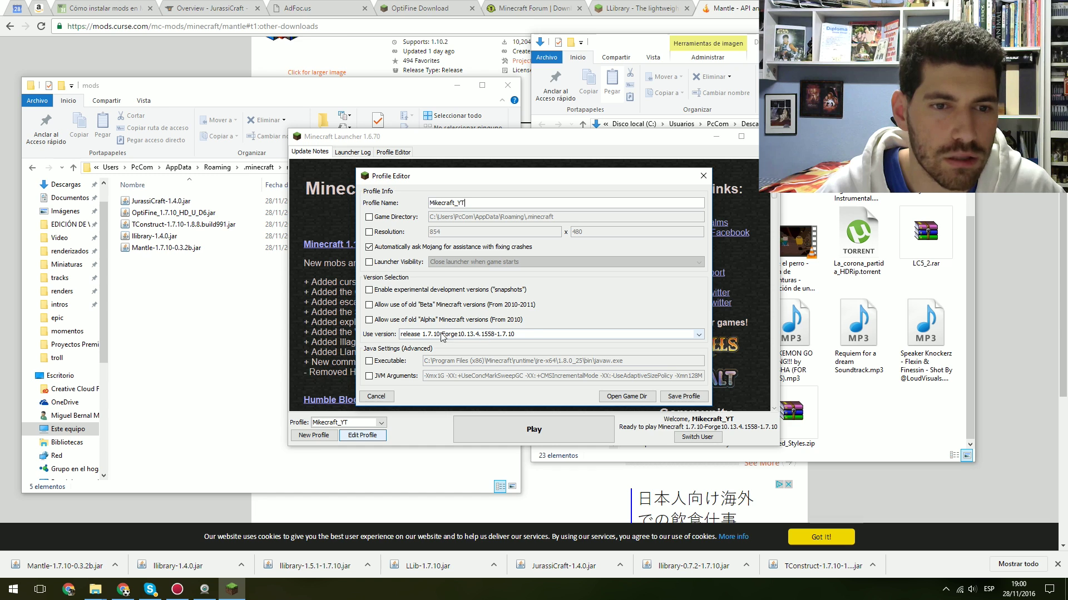
{"action": "left_click", "coordinate": [683, 396]}
{"action": "left_click", "coordinate": [578, 429]}
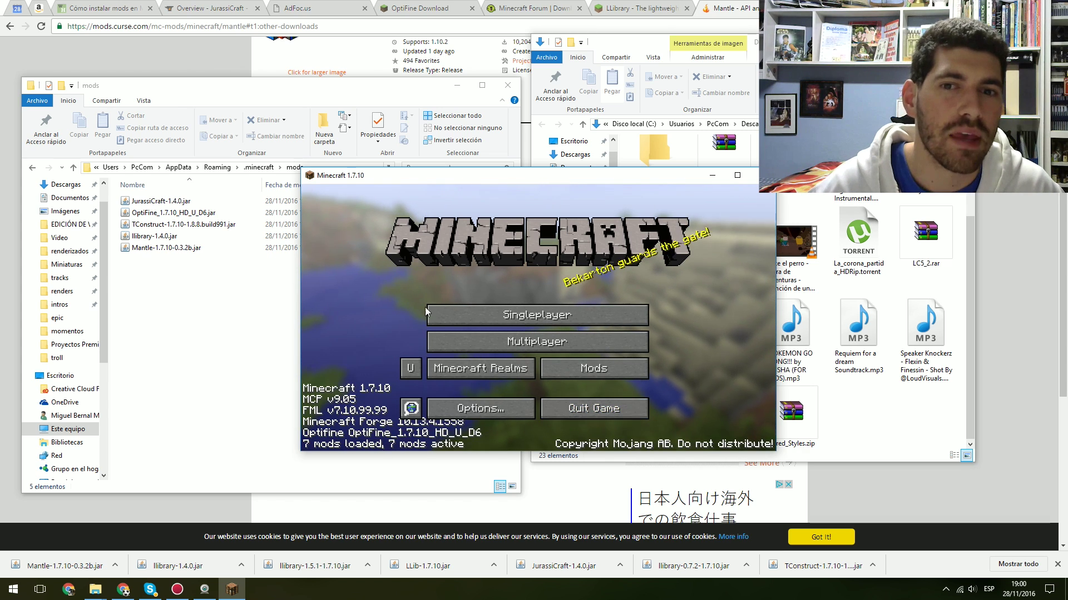
- Maximize the game window and create a new singleplayer world named New World in Creative mode
{"action": "left_click", "coordinate": [736, 176]}
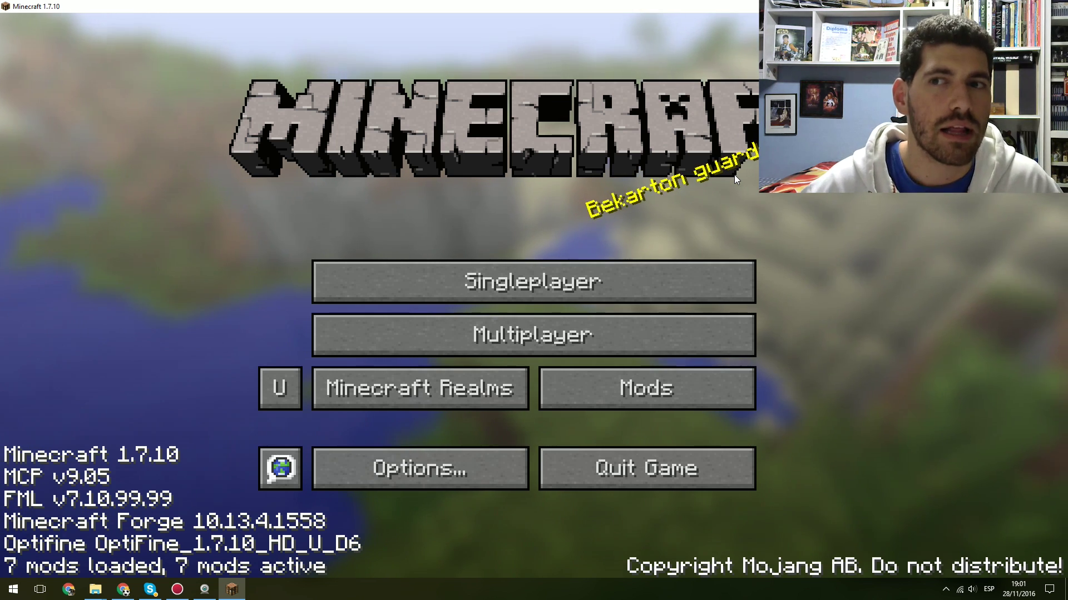
{"action": "left_click", "coordinate": [540, 283]}
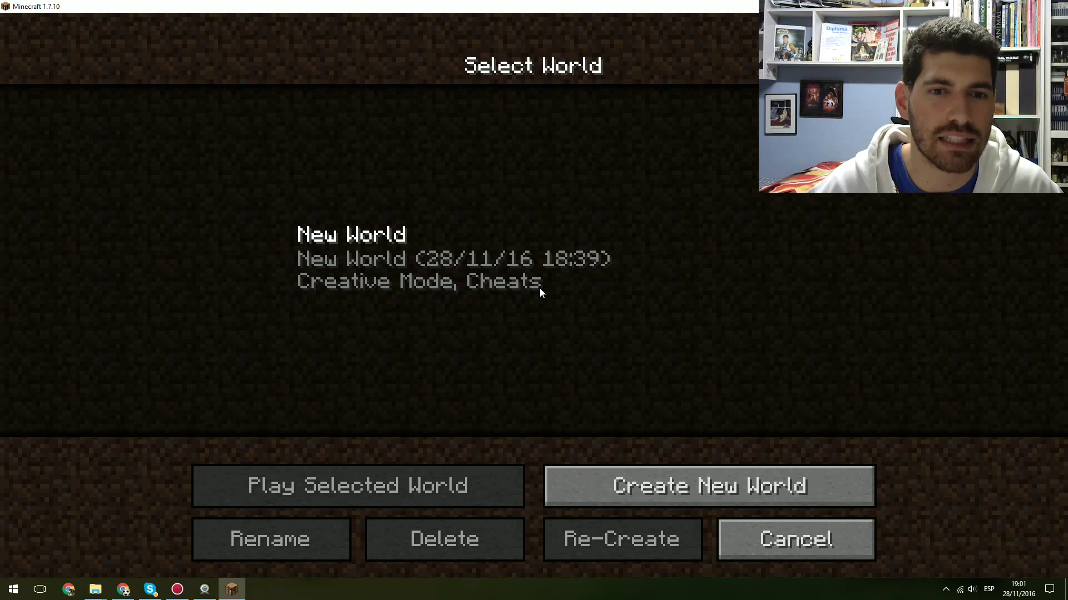
{"action": "left_click", "coordinate": [660, 487]}
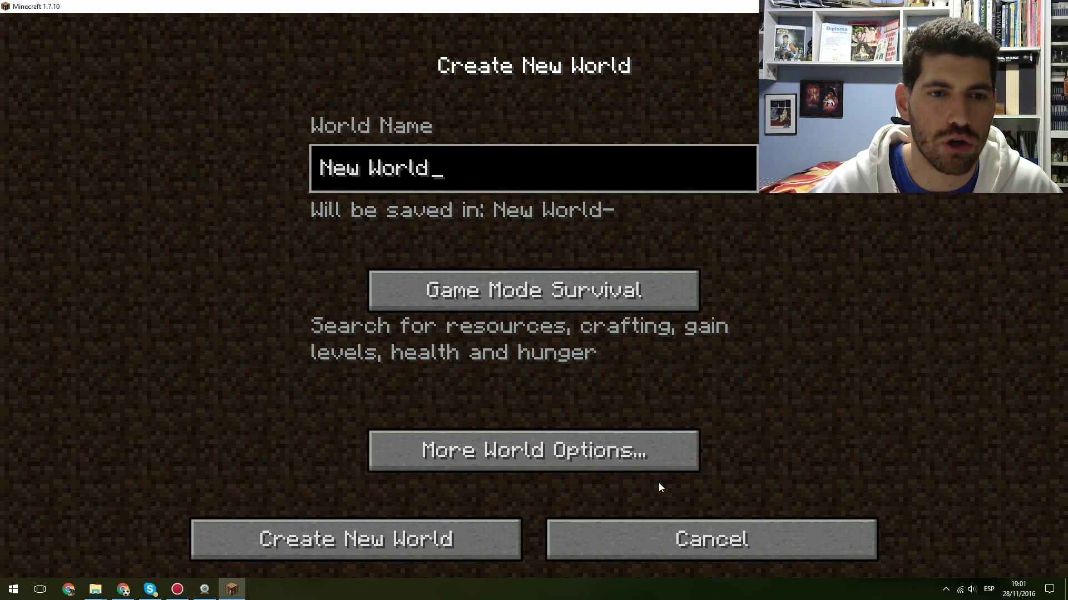
{"action": "left_click", "coordinate": [522, 295]}
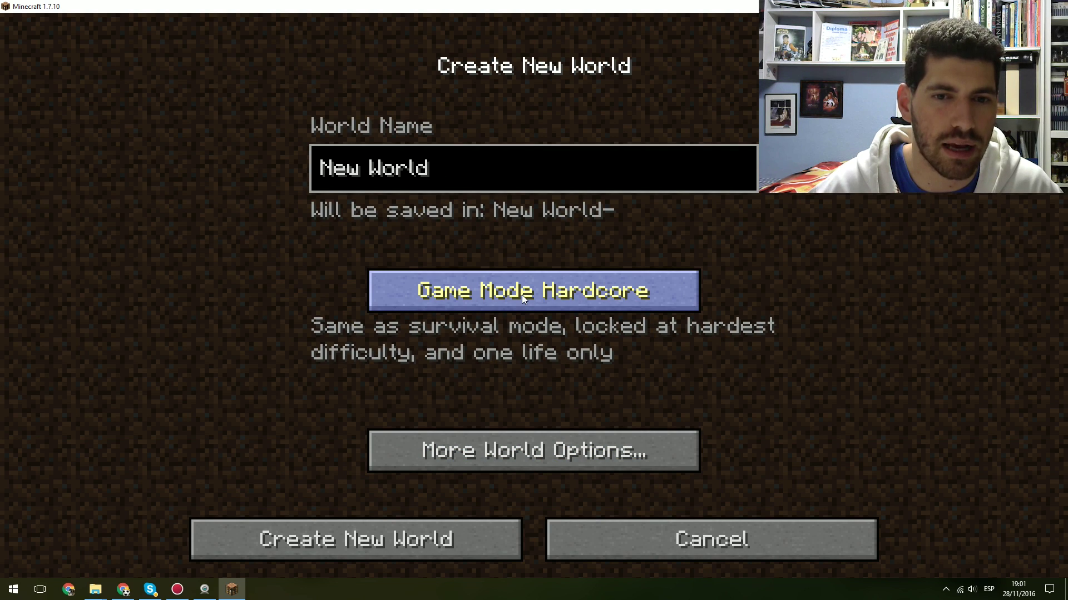
{"action": "left_click", "coordinate": [522, 294]}
{"action": "left_click", "coordinate": [450, 538]}
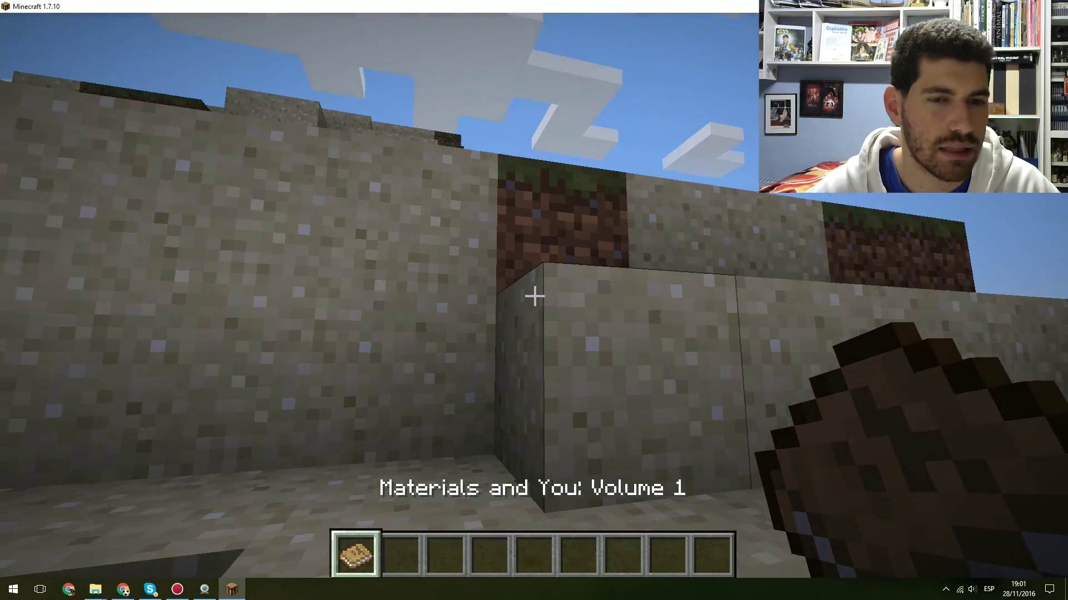
- Look over OptiFine's video settings and its Quality Settings, then return to the world
{"action": "mouse_move", "coordinate": [534, 297]}
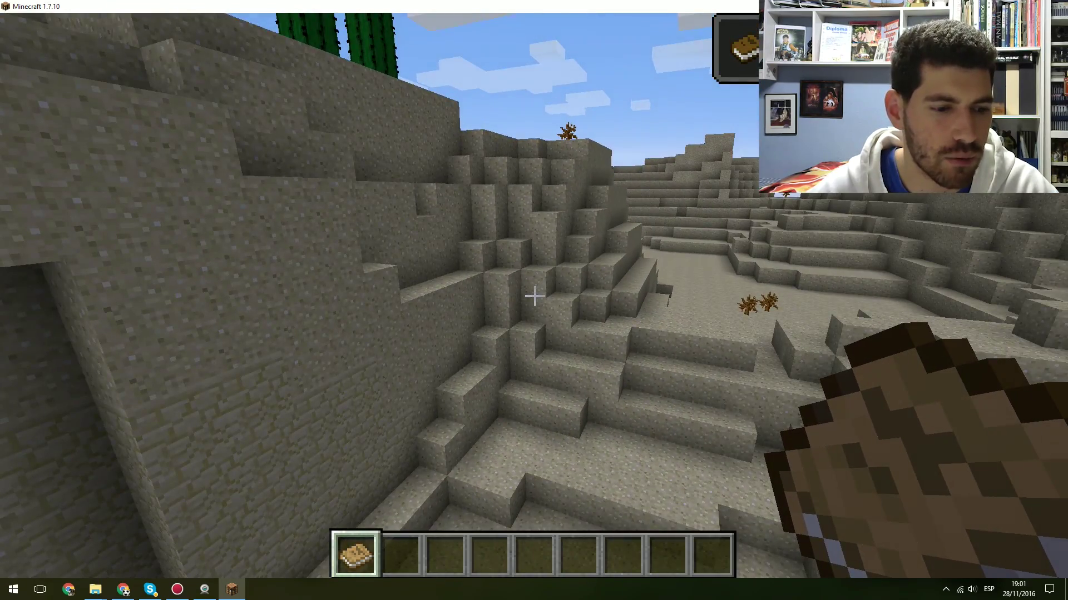
{"action": "key", "text": "Escape"}
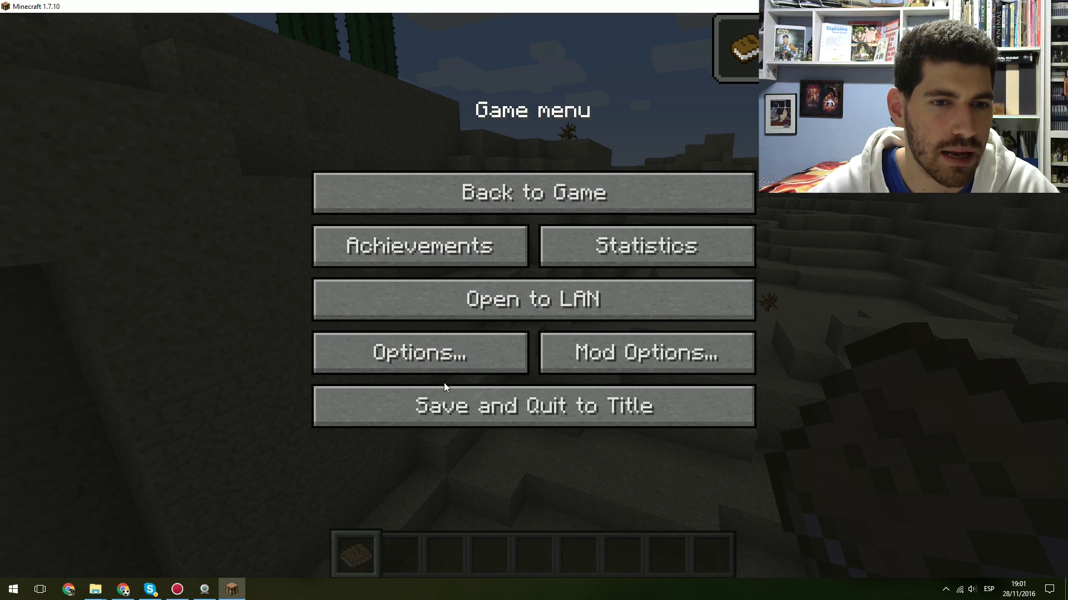
{"action": "left_click", "coordinate": [456, 355]}
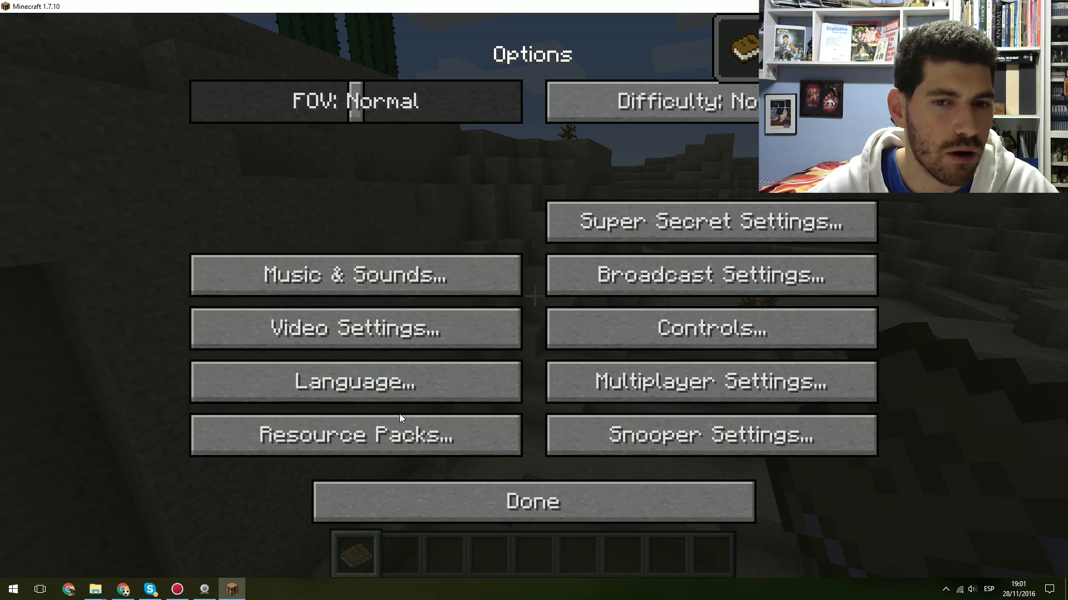
{"action": "left_click", "coordinate": [370, 323]}
{"action": "left_click", "coordinate": [581, 389]}
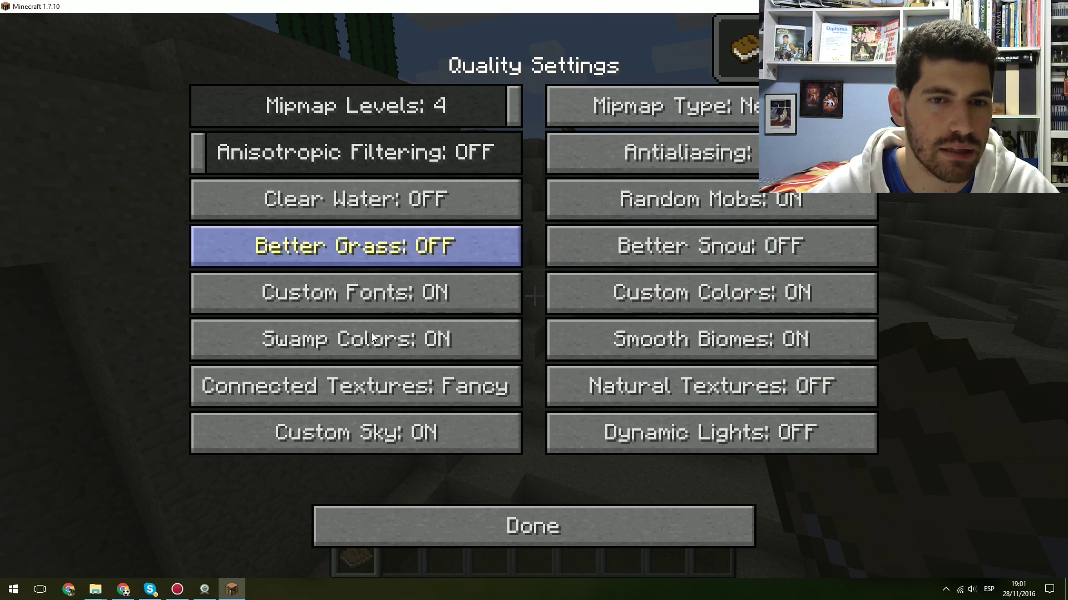
{"action": "left_click", "coordinate": [562, 526]}
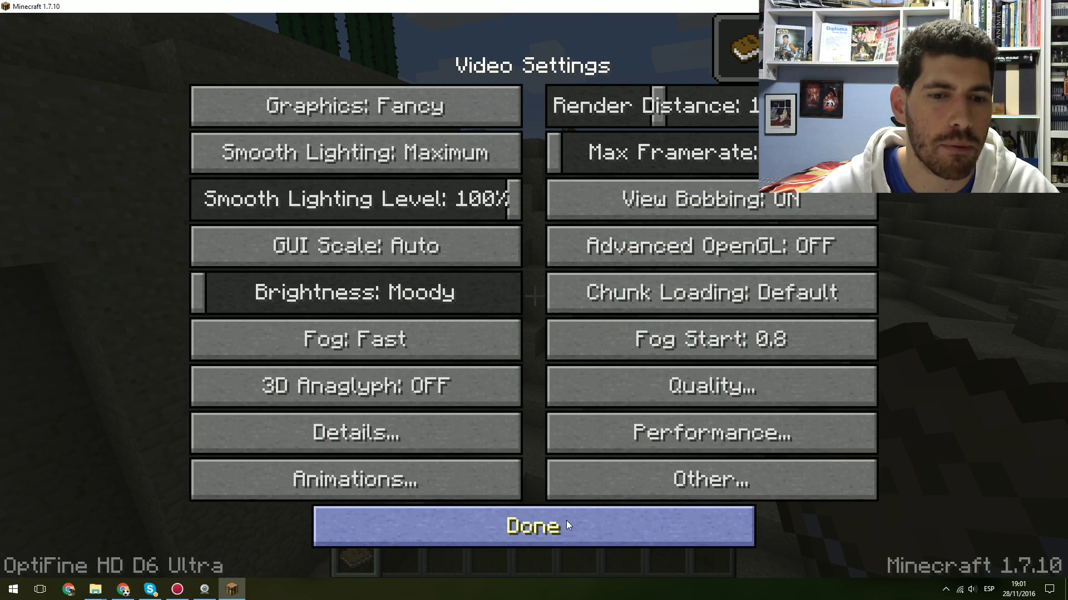
{"action": "left_click", "coordinate": [566, 521]}
{"action": "left_click", "coordinate": [562, 515]}
- Read through the Tinkers Construct book Materials and You: Volume 1, from its crafting recipes to the armor modifiers, and close it
{"action": "right_click", "coordinate": [534, 296]}
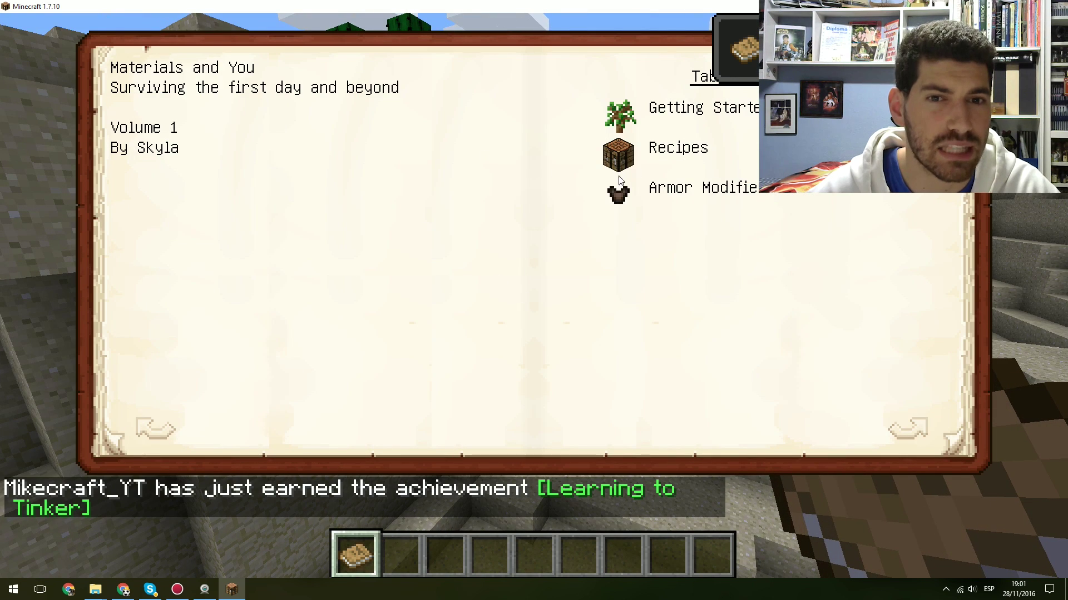
{"action": "left_click", "coordinate": [922, 431]}
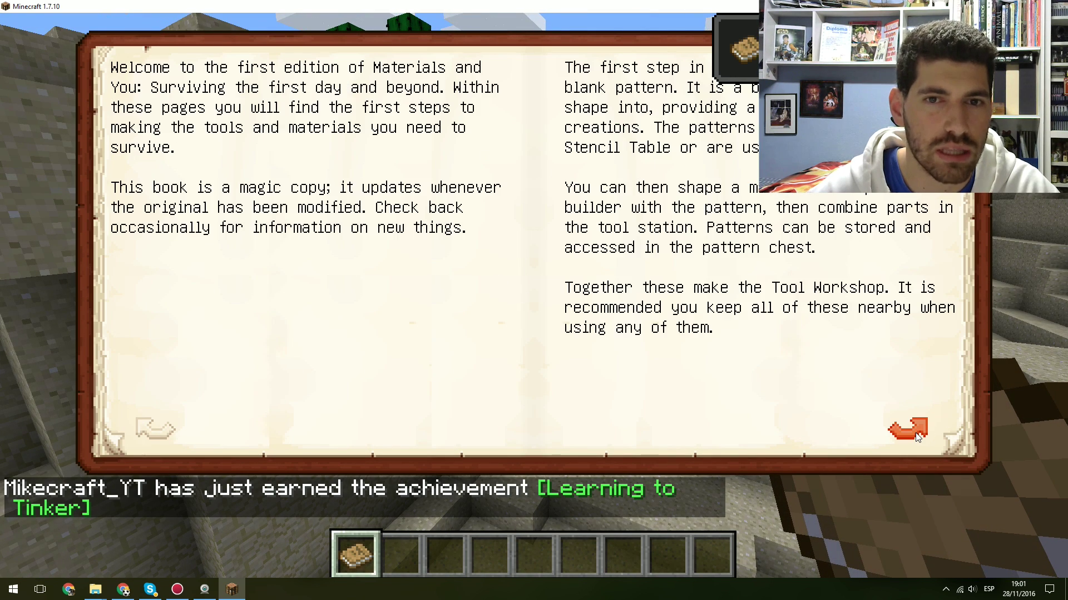
{"action": "left_click", "coordinate": [917, 435]}
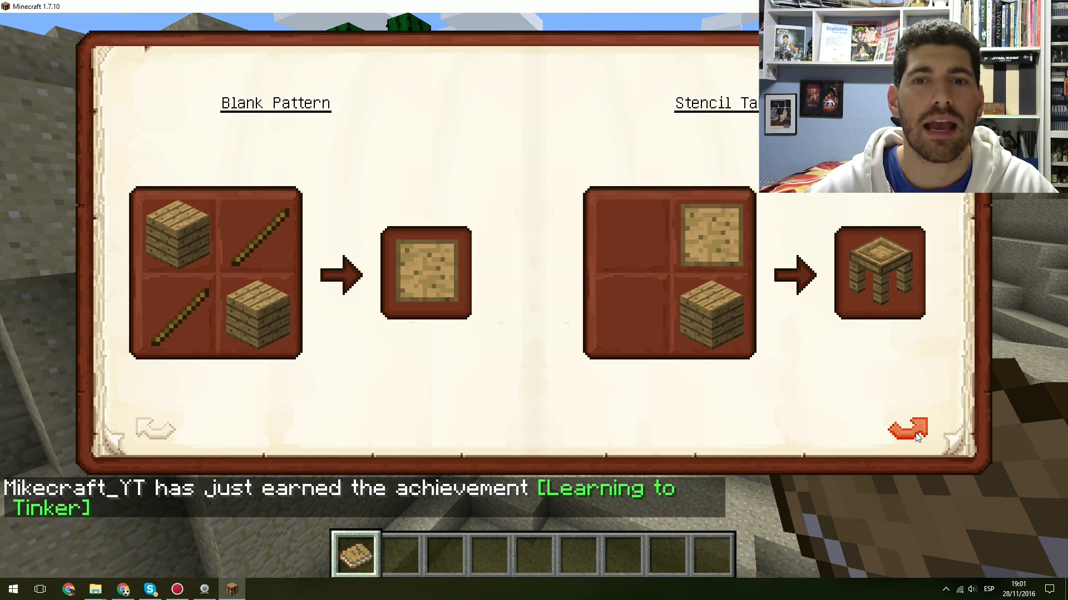
{"action": "left_click", "coordinate": [917, 435]}
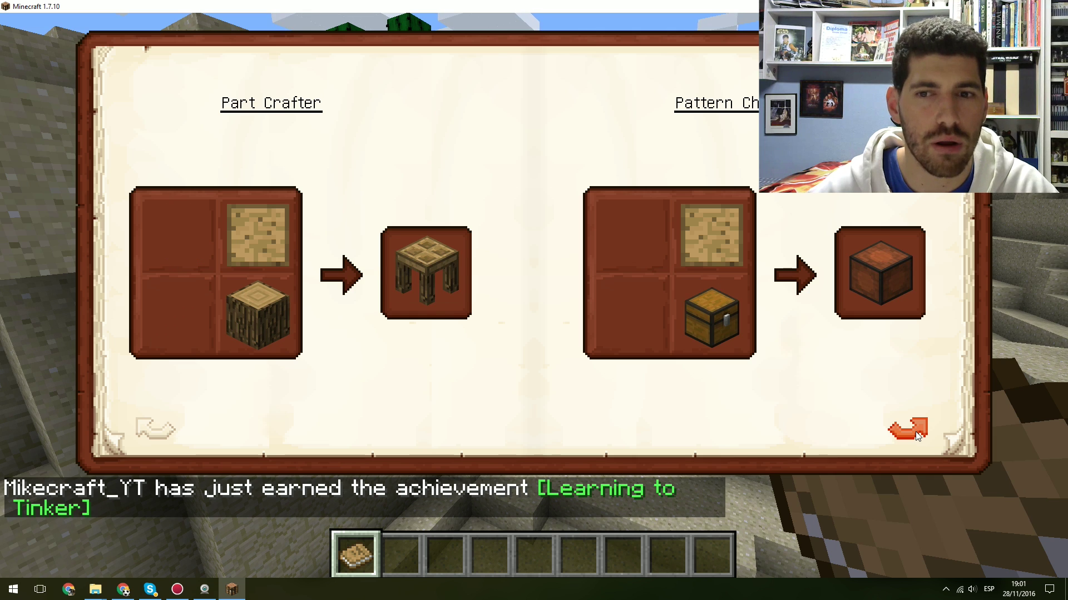
{"action": "left_click", "coordinate": [915, 429]}
{"action": "left_click", "coordinate": [915, 429]}
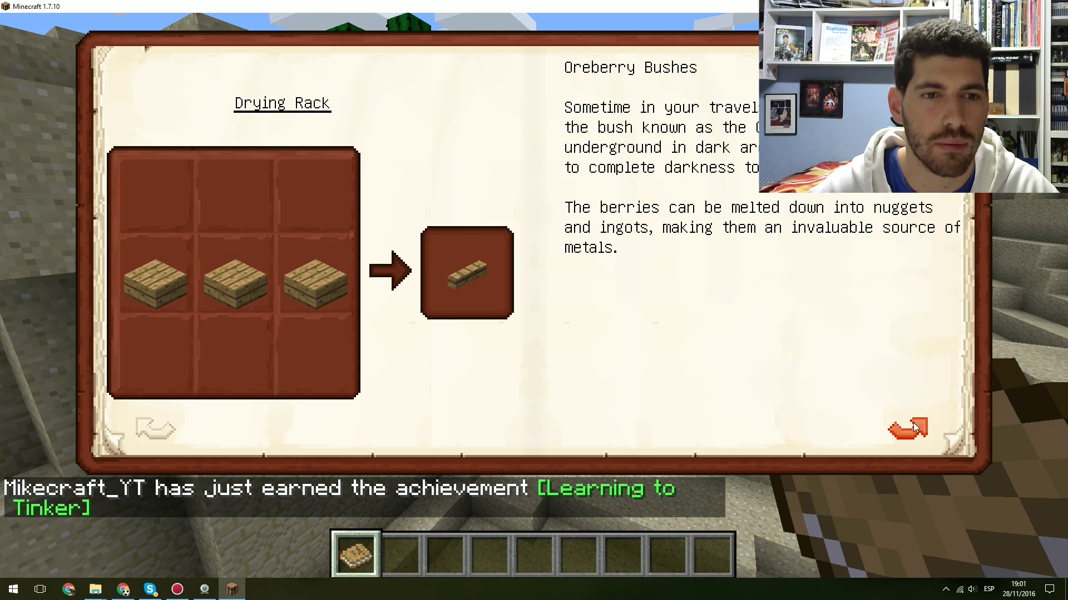
{"action": "left_click", "coordinate": [915, 430]}
{"action": "left_click", "coordinate": [915, 429]}
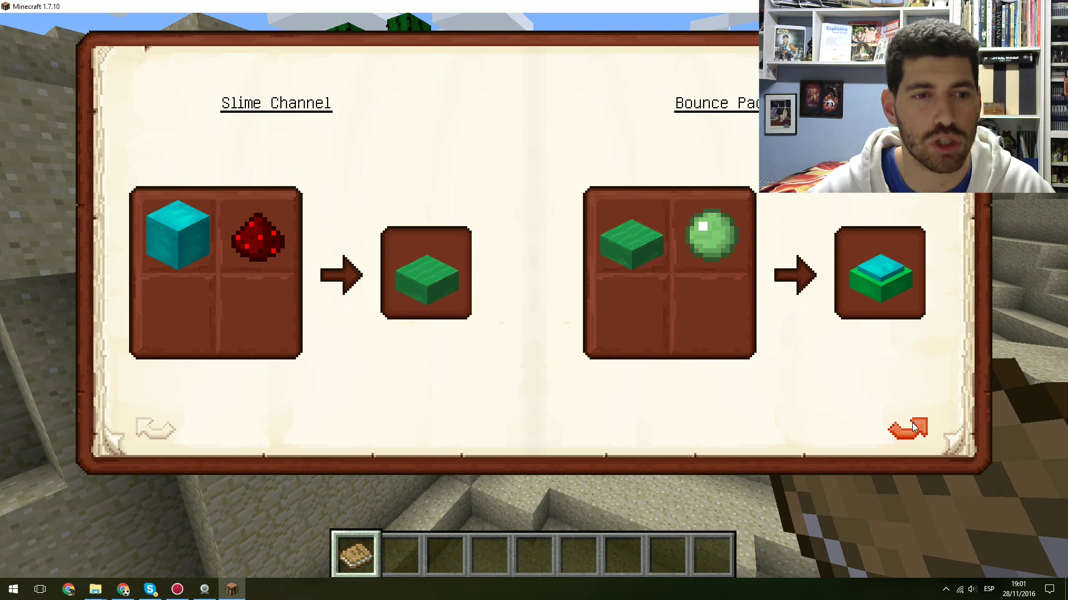
{"action": "left_click", "coordinate": [161, 430]}
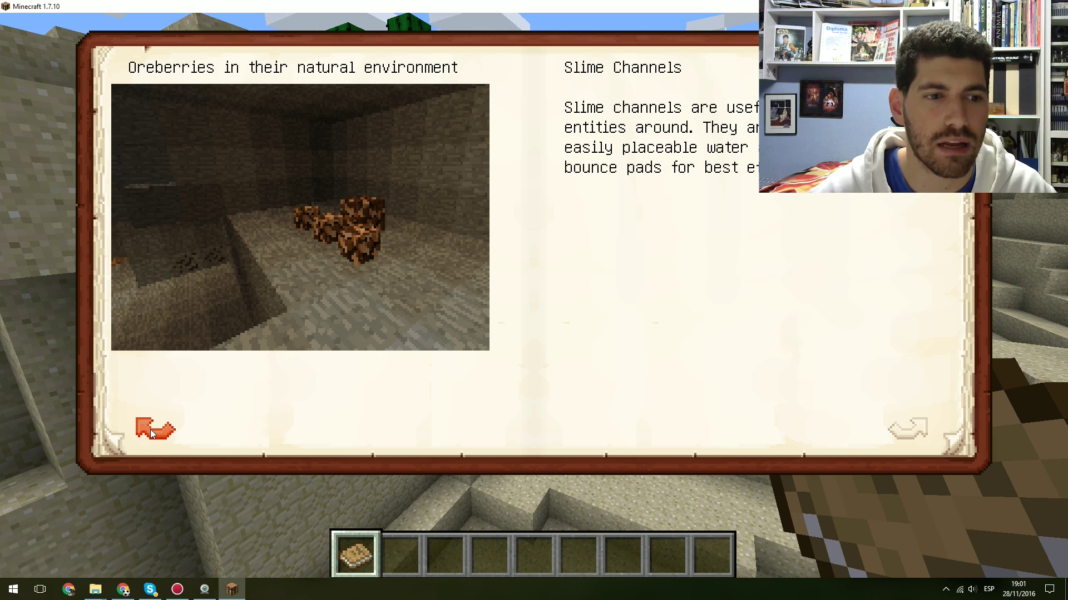
{"action": "left_click", "coordinate": [910, 429]}
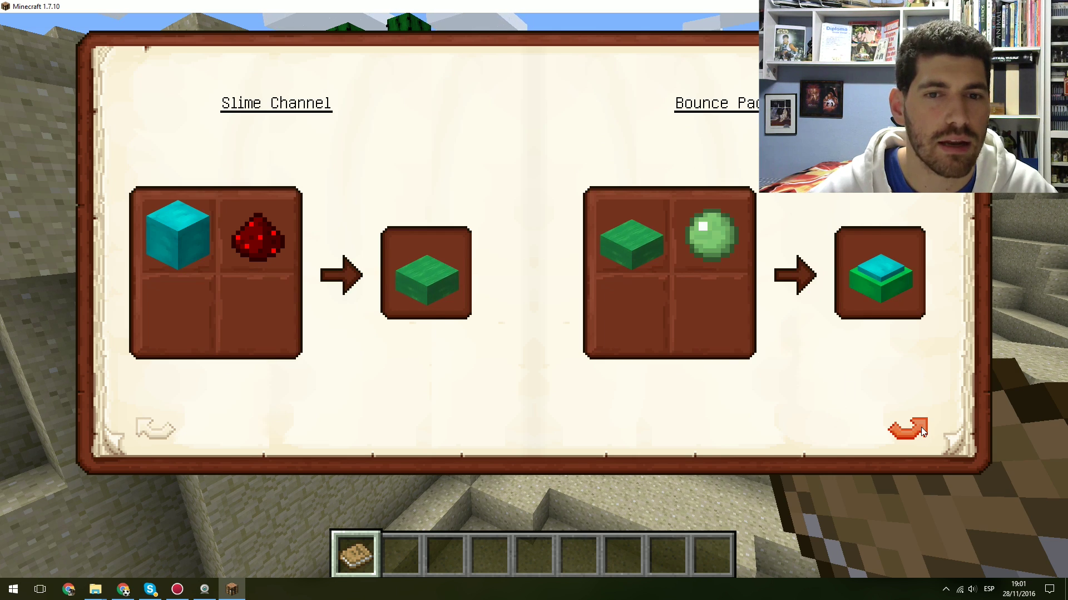
{"action": "left_click", "coordinate": [921, 429]}
{"action": "left_click", "coordinate": [921, 429]}
{"action": "left_click", "coordinate": [921, 429]}
{"action": "left_click", "coordinate": [921, 429]}
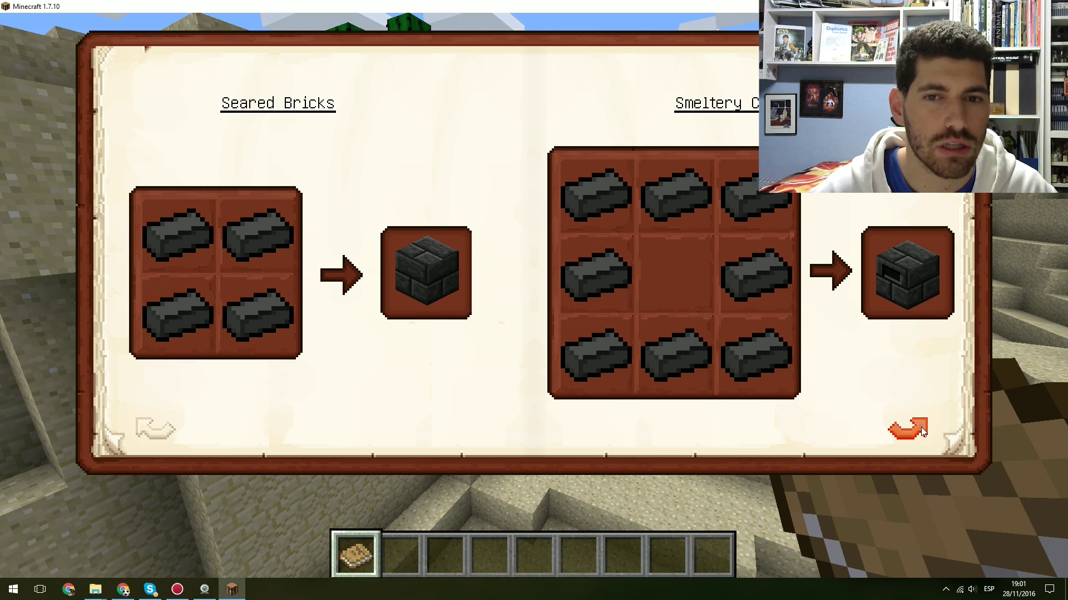
{"action": "left_click", "coordinate": [920, 429]}
{"action": "left_click", "coordinate": [921, 429]}
{"action": "left_click", "coordinate": [921, 429]}
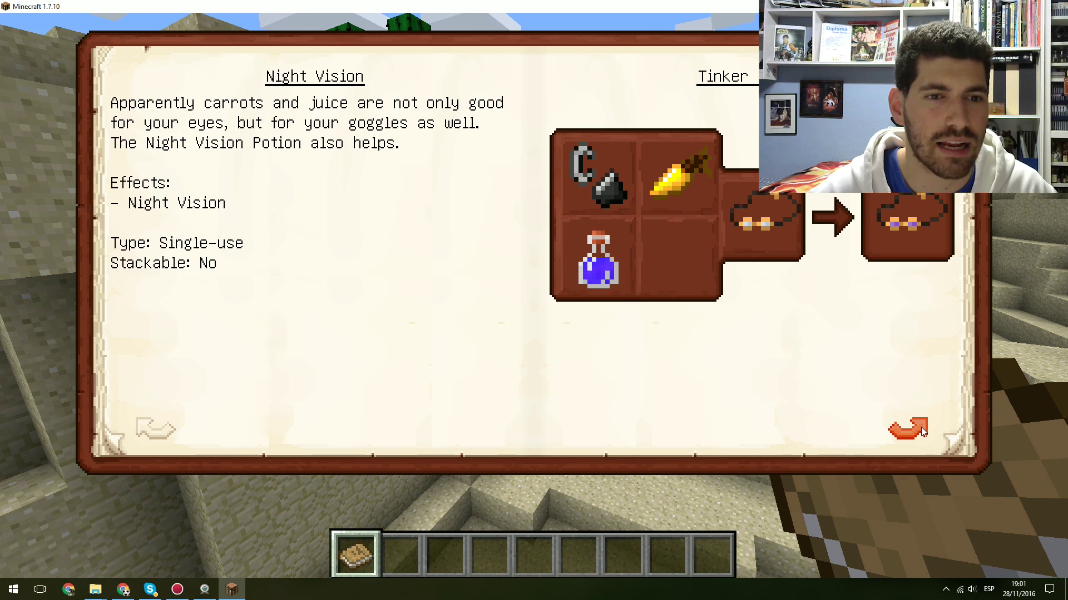
{"action": "left_click", "coordinate": [921, 429]}
{"action": "left_click", "coordinate": [921, 429]}
{"action": "left_click", "coordinate": [921, 429]}
{"action": "left_click", "coordinate": [921, 430]}
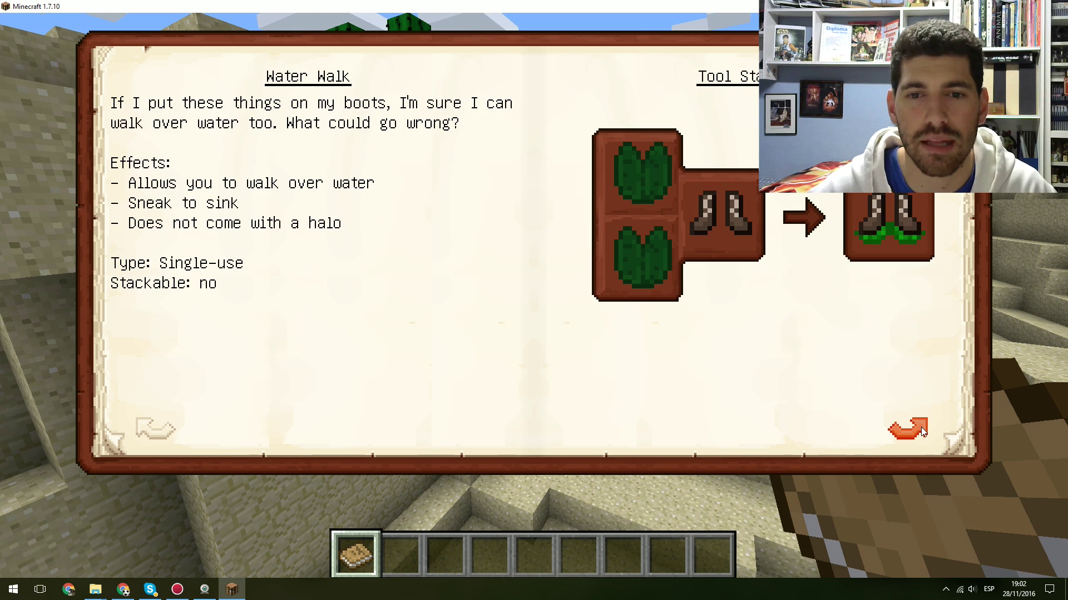
{"action": "left_click", "coordinate": [920, 429]}
{"action": "left_click", "coordinate": [921, 429]}
{"action": "left_click", "coordinate": [920, 429]}
{"action": "left_click", "coordinate": [921, 429]}
{"action": "left_click", "coordinate": [921, 429]}
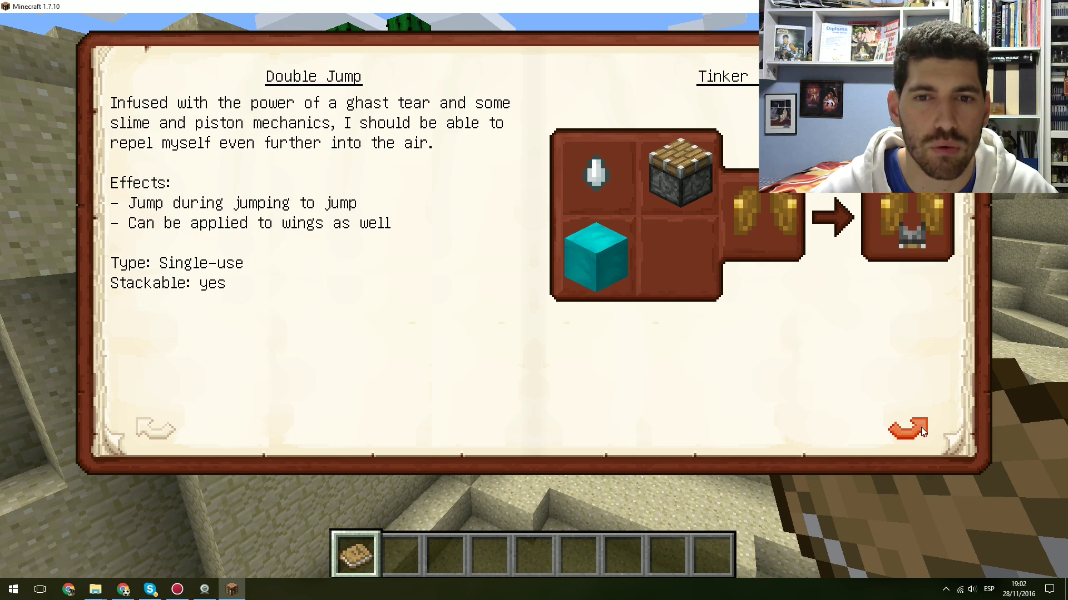
{"action": "key", "text": "Escape"}
- Open the creative inventory on its first page of item categories
{"action": "key", "text": "e"}
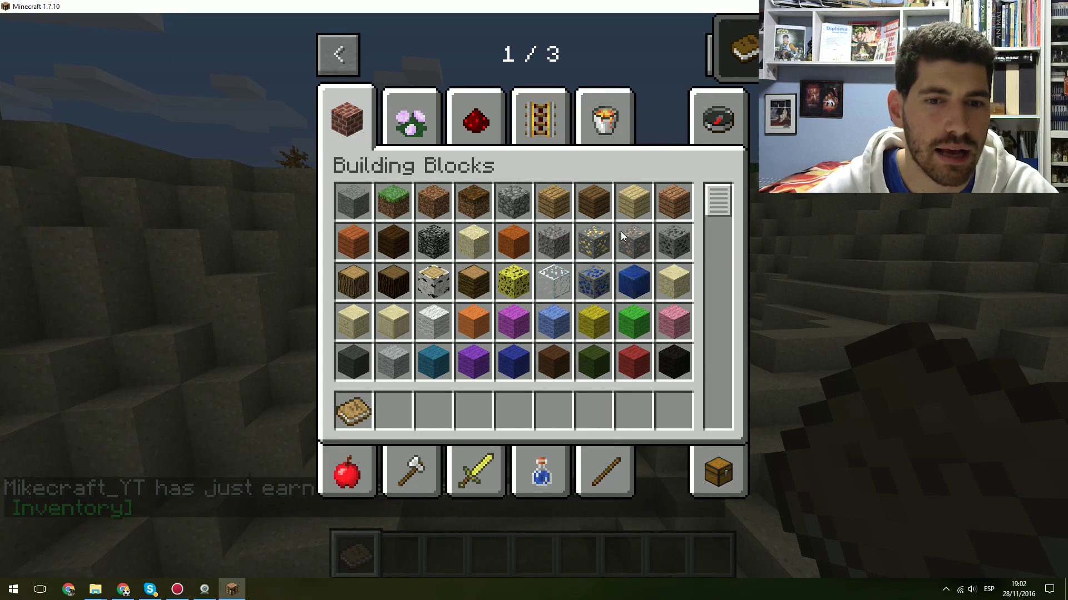